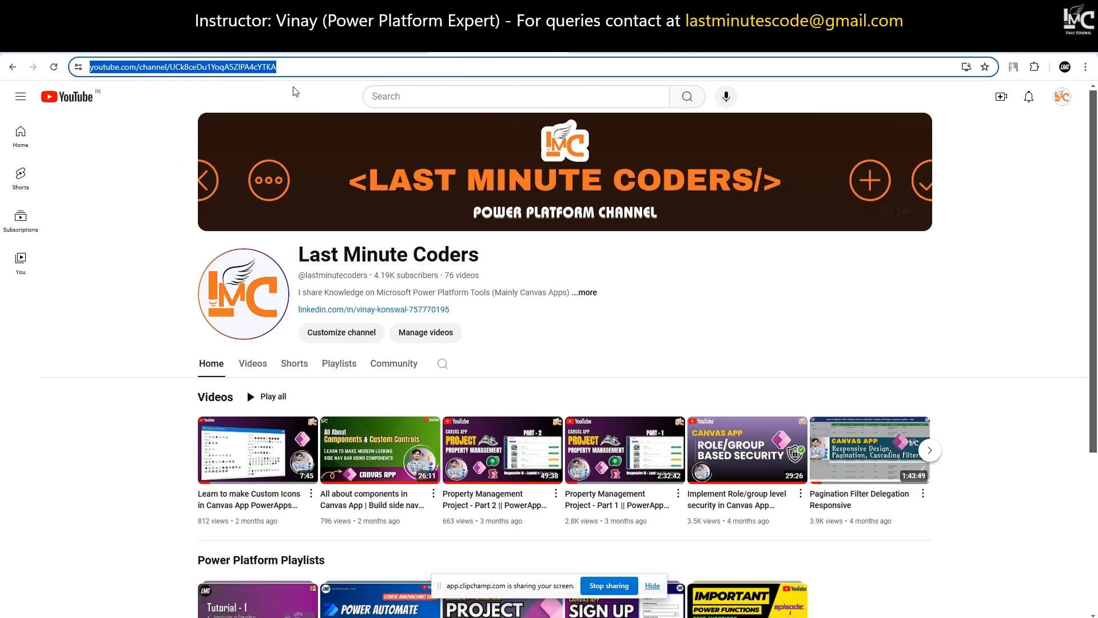
Copy the Last Minute Coders YouTube channel URL, open it in a new browser tab and look over the channel page
click(301, 69)
drag(170, 67, 343, 66)
click(341, 66)
key(ctrl+a)
key(ctrl+c)
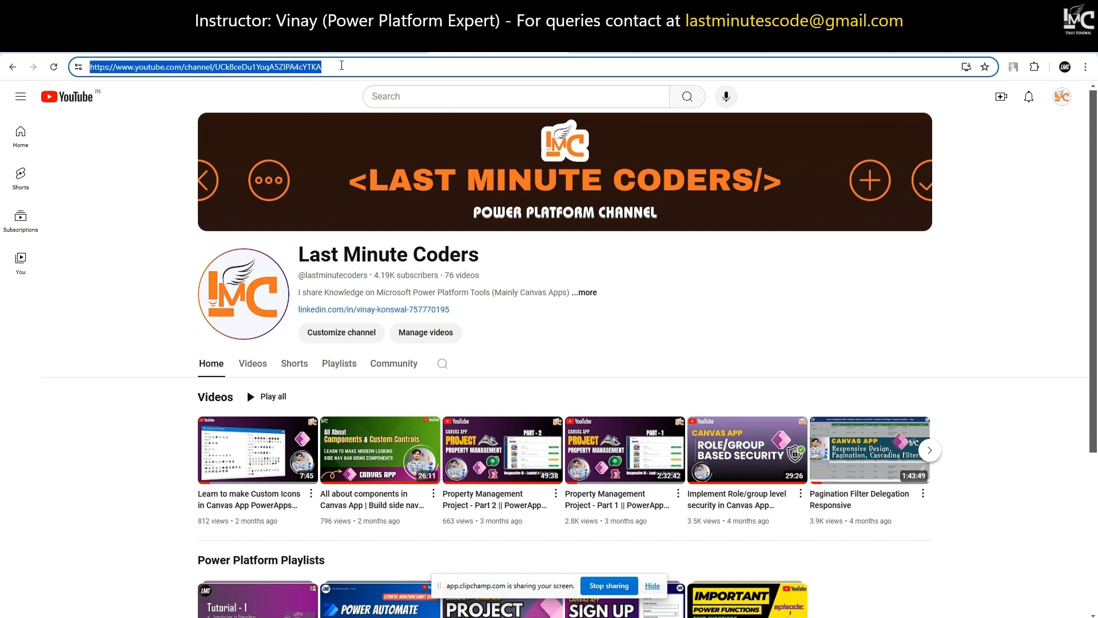
key(ctrl+t)
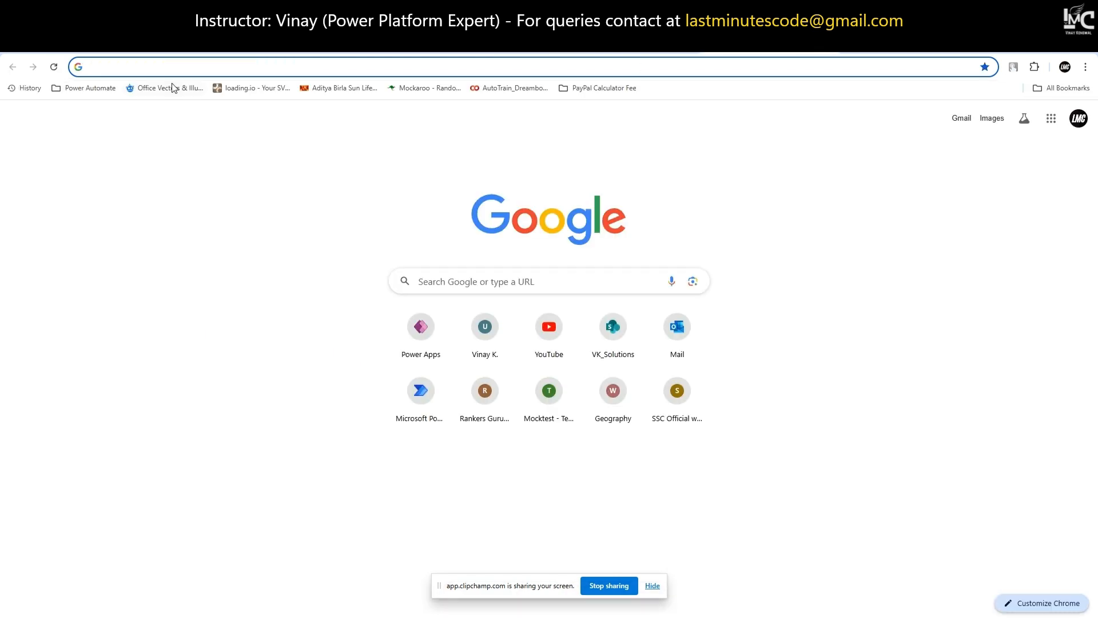
key(ctrl+v)
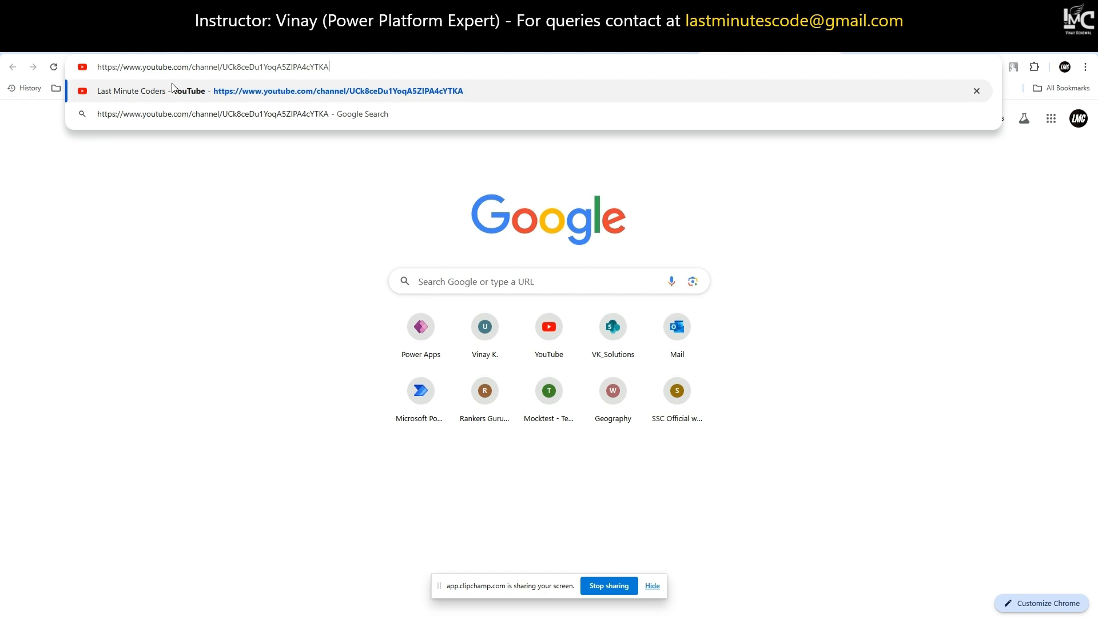
key(Return)
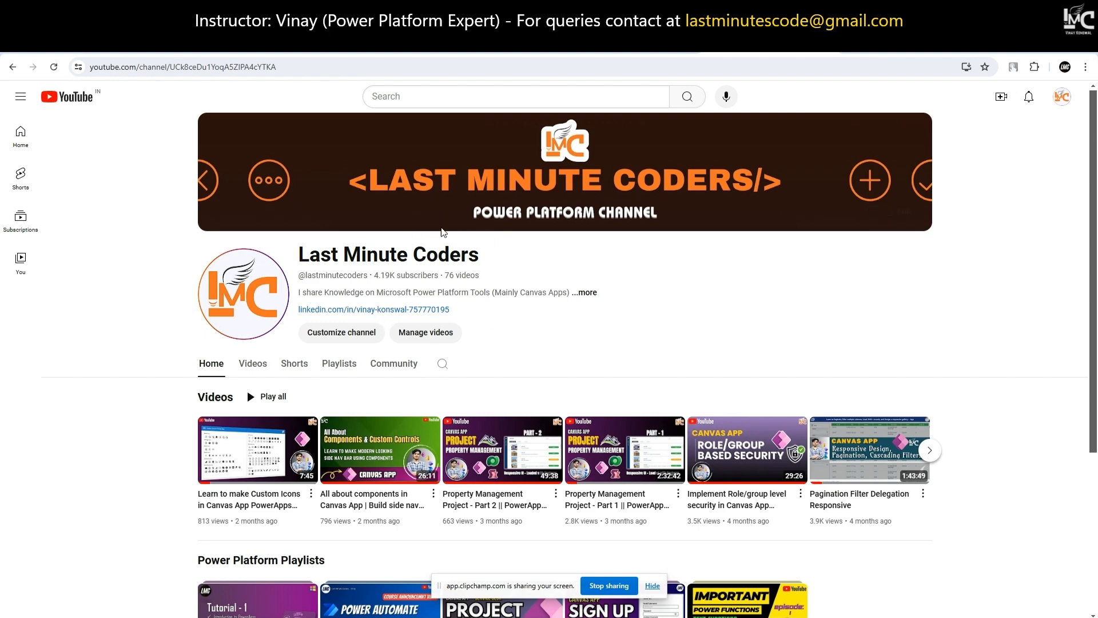
scroll(696, 296, down, 4)
scroll(699, 309, up, 4)
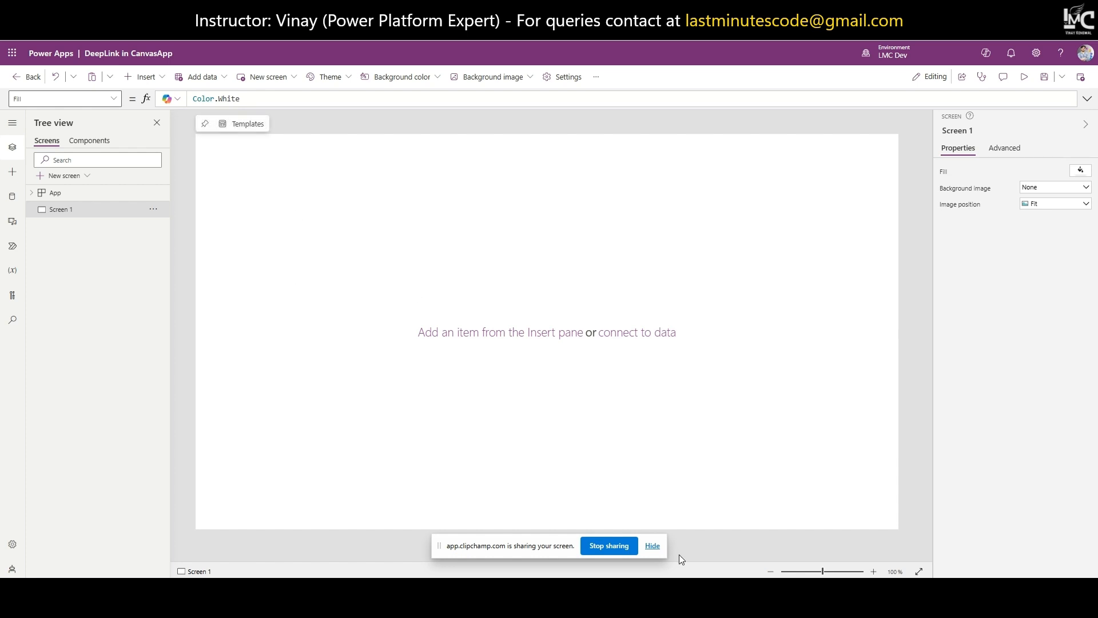
Switch to Power Apps Studio, hide the screen-sharing notice and rename Screen 1 as Home Screen
click(653, 545)
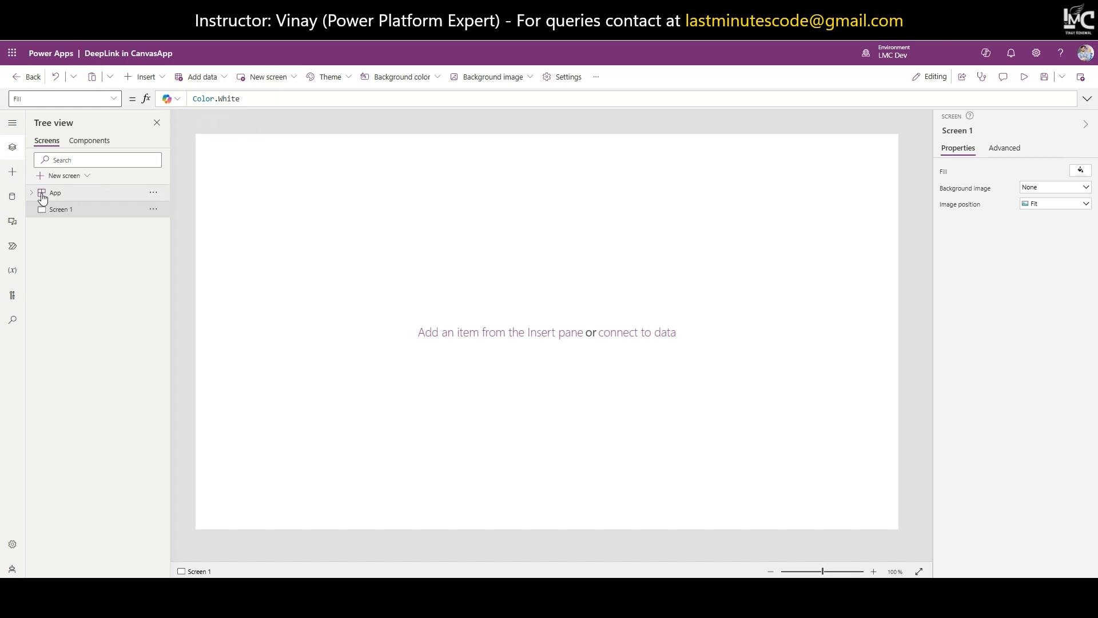
double_click(76, 210)
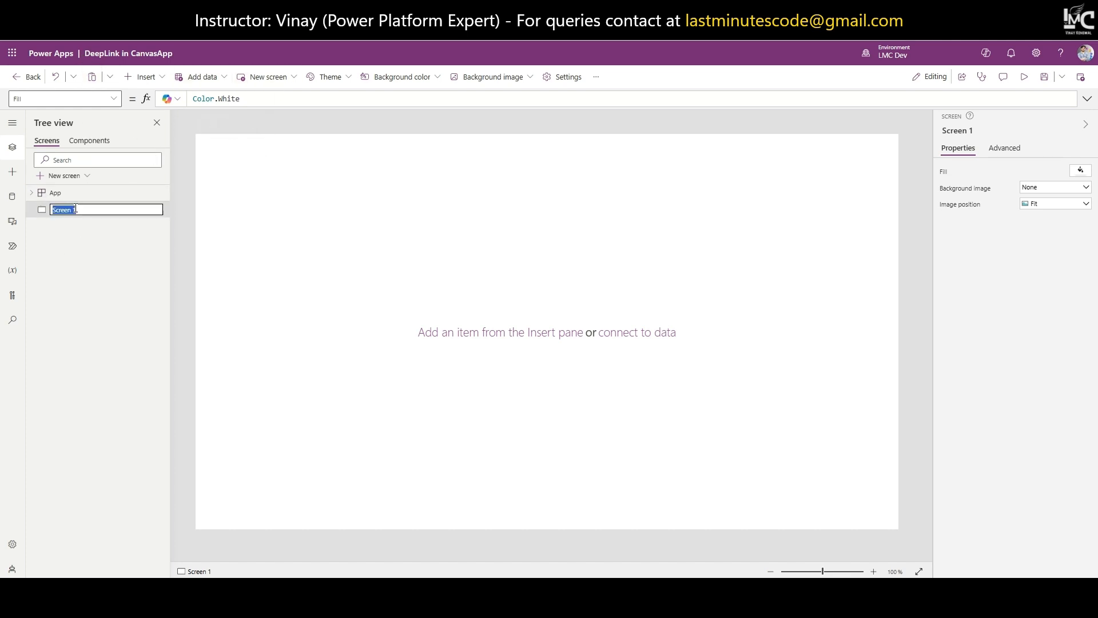
text(Home)
click(78, 259)
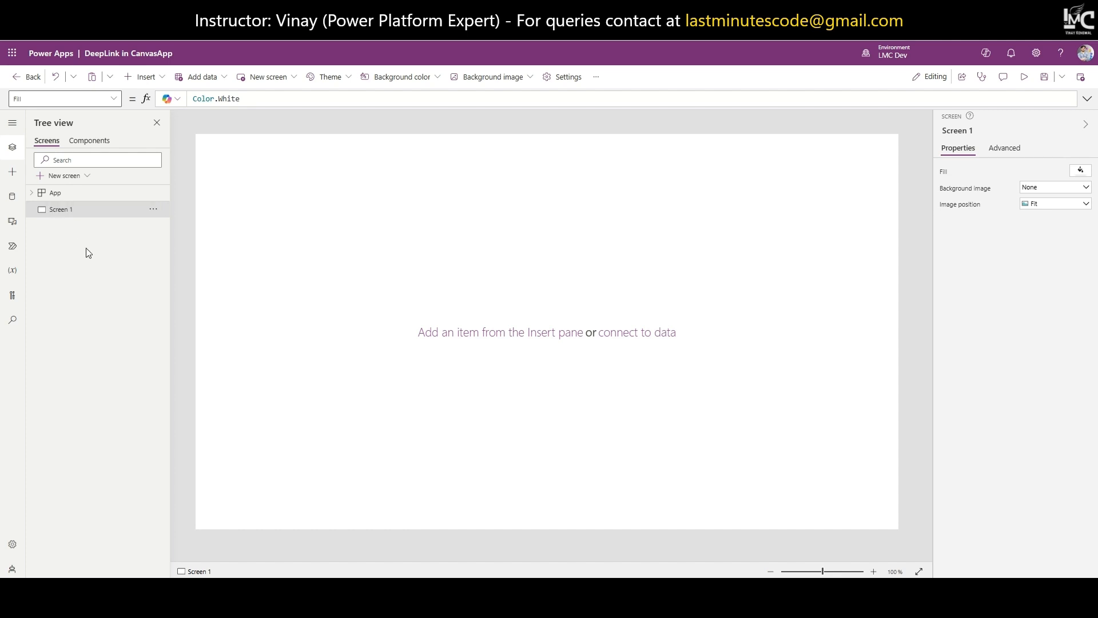
Insert a text label on Home Screen and stretch it from the upper-left corner to fill the whole canvas
click(145, 76)
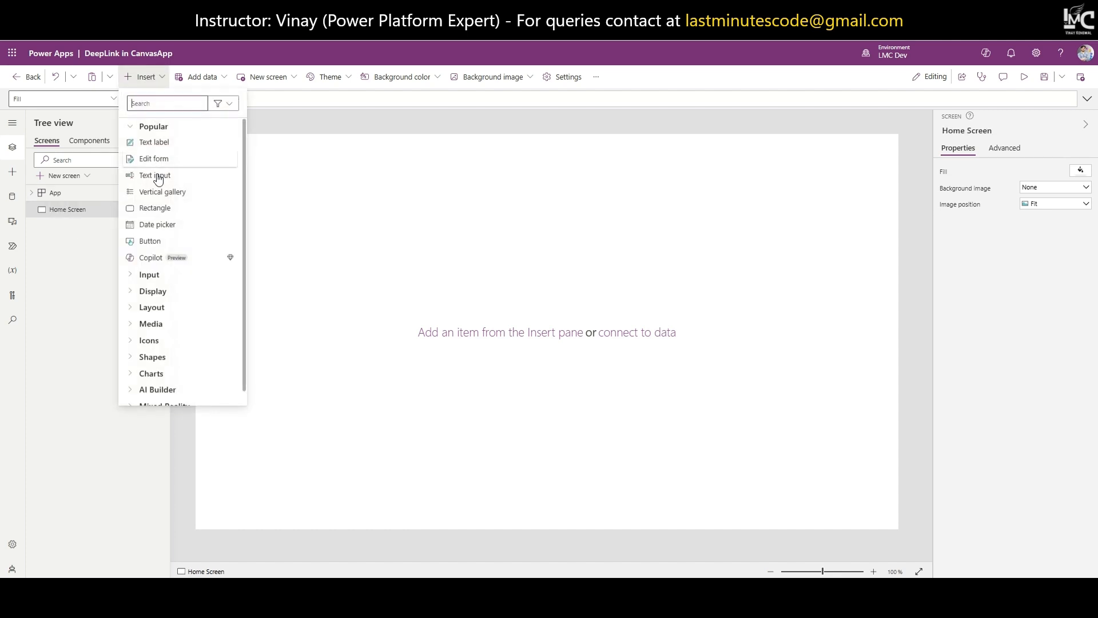
click(156, 142)
drag(216, 154, 170, 124)
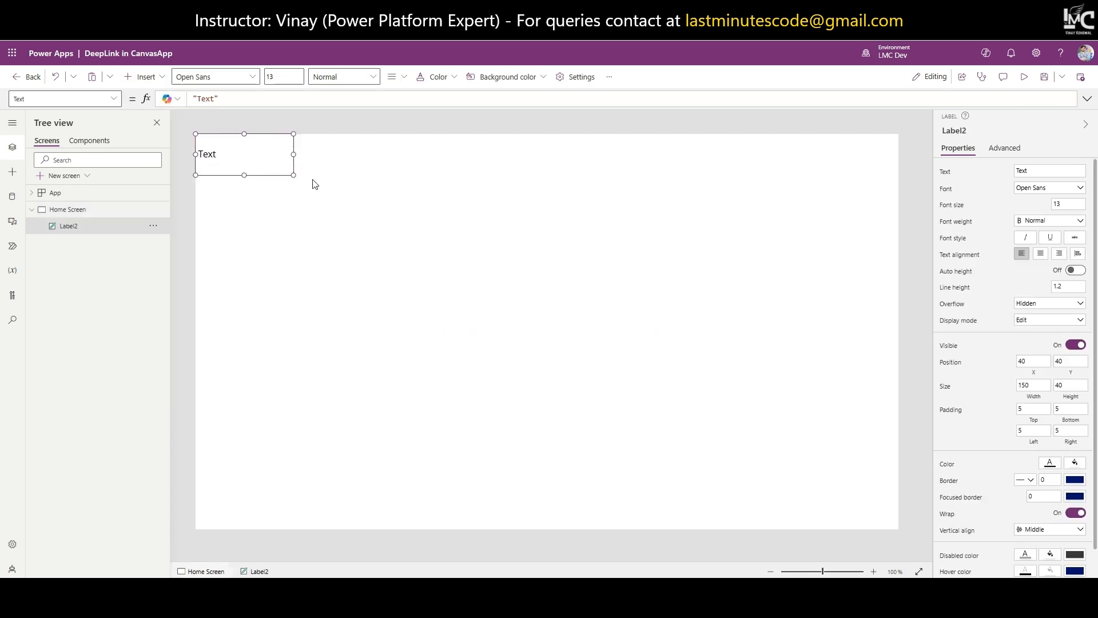
drag(292, 175, 899, 529)
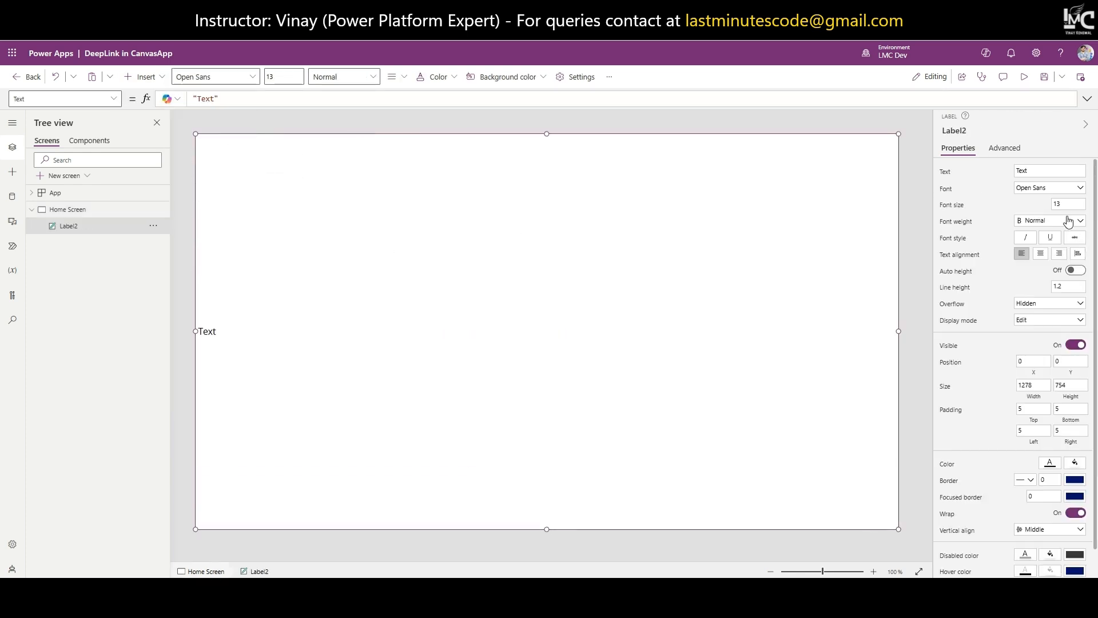
Set the label's font size to 100, centre its text horizontally and change the text to Home
click(1051, 205)
text(100)
key(Return)
click(1044, 256)
double_click(1017, 170)
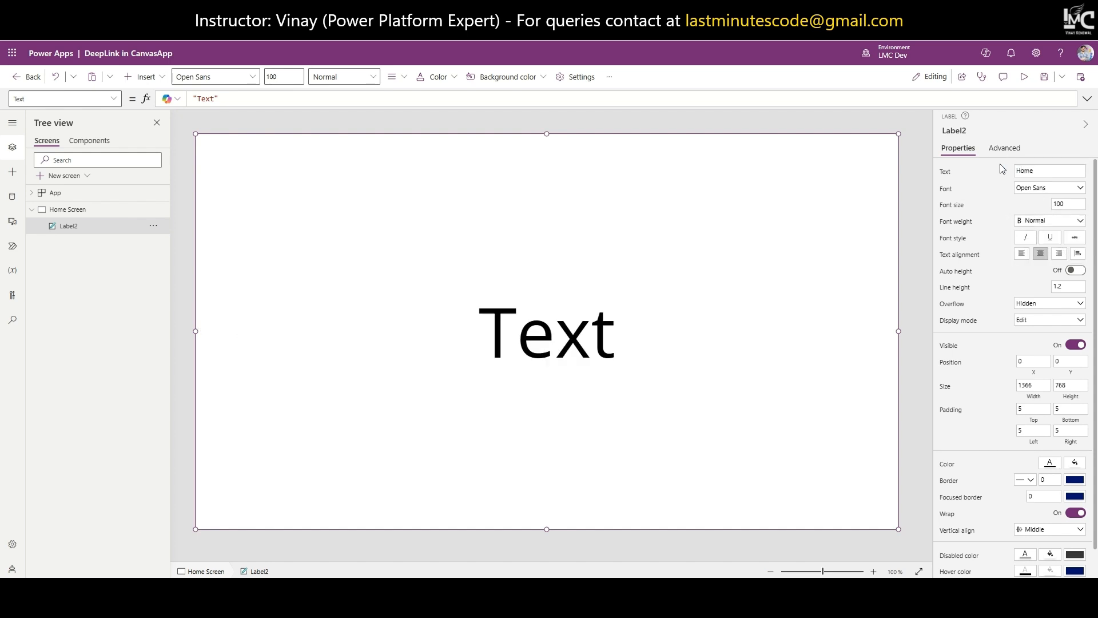
text(Home)
Duplicate Home Screen and its copy to get two additional screens
click(153, 209)
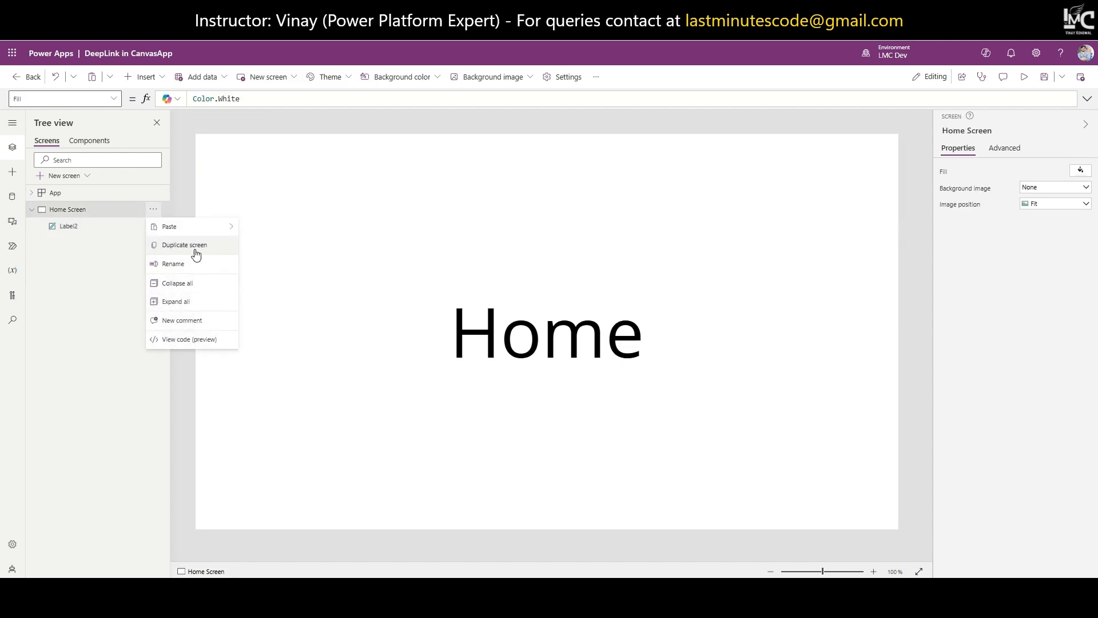
click(186, 246)
click(154, 241)
click(170, 298)
Rename the first duplicated screen as Service Screen and the second as About Us Screen
double_click(97, 247)
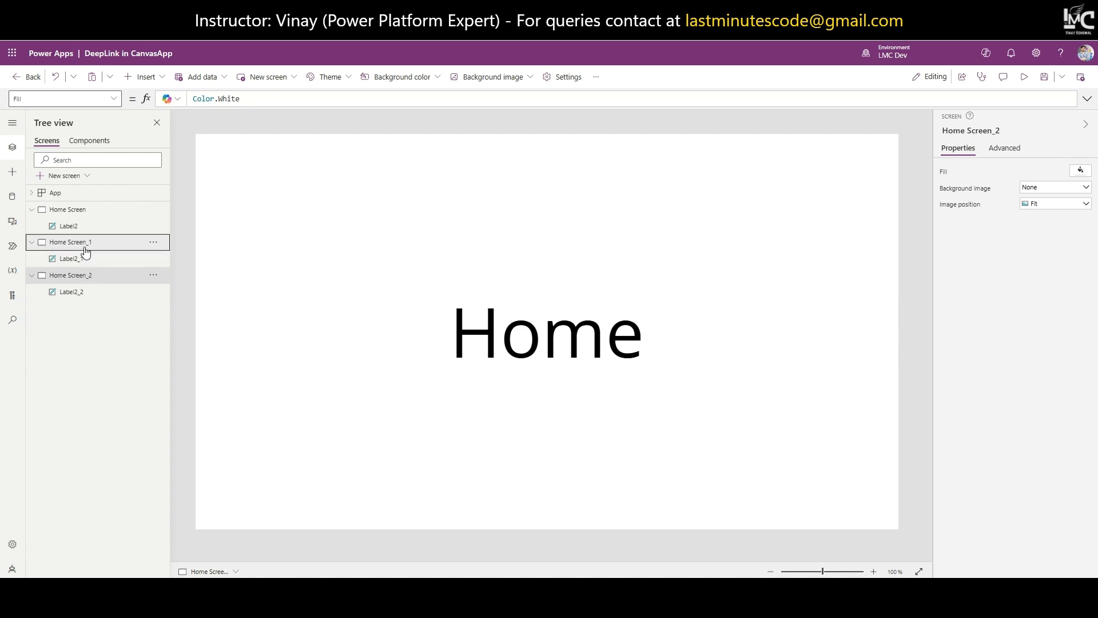
text(Servic)
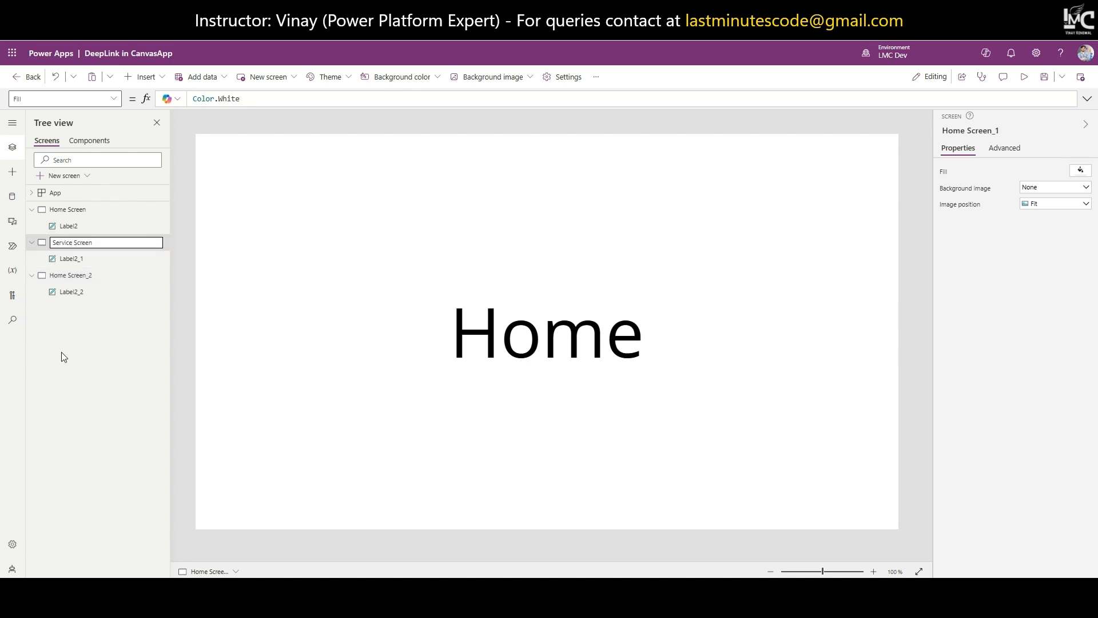
double_click(84, 275)
text(About Us)
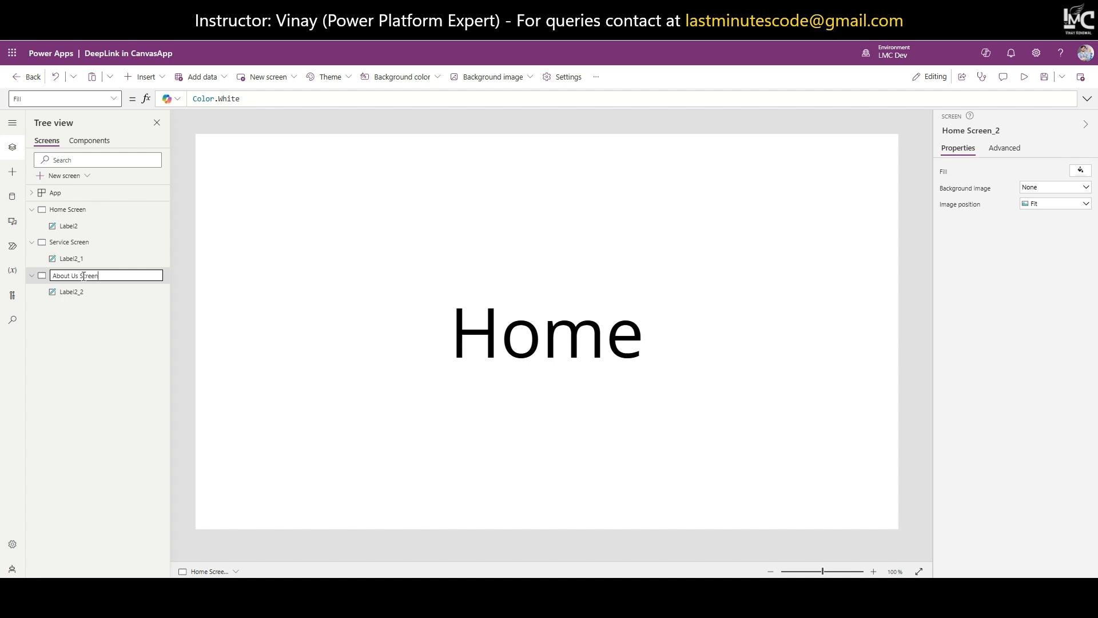
key(Return)
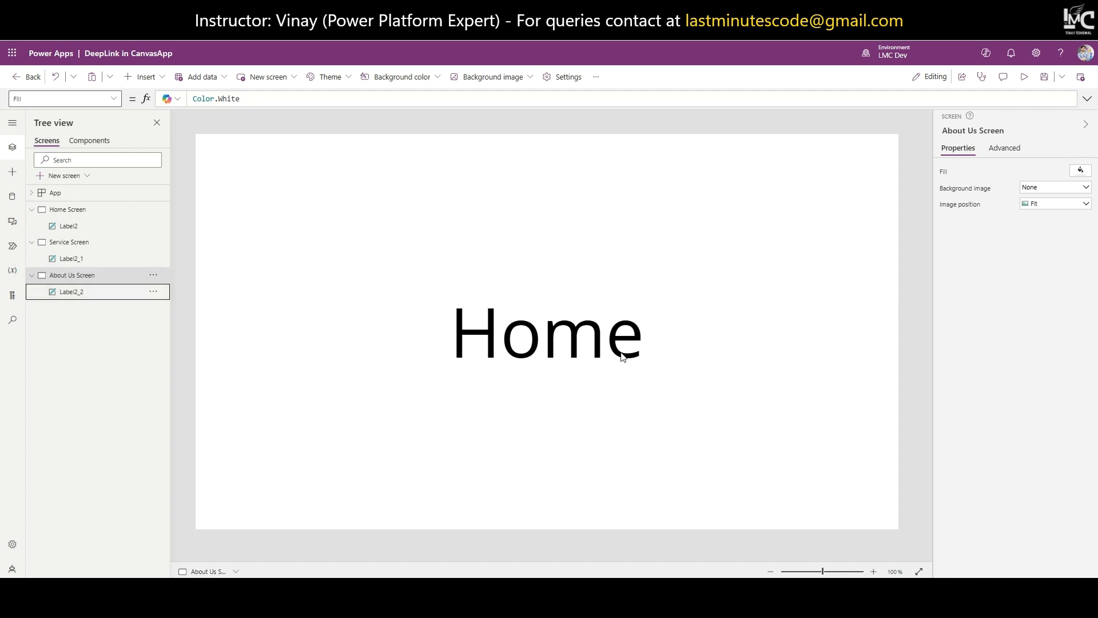
Change the label text on About Us Screen to About Us
double_click(622, 352)
text(Av)
key(BackSpace)
text(bo)
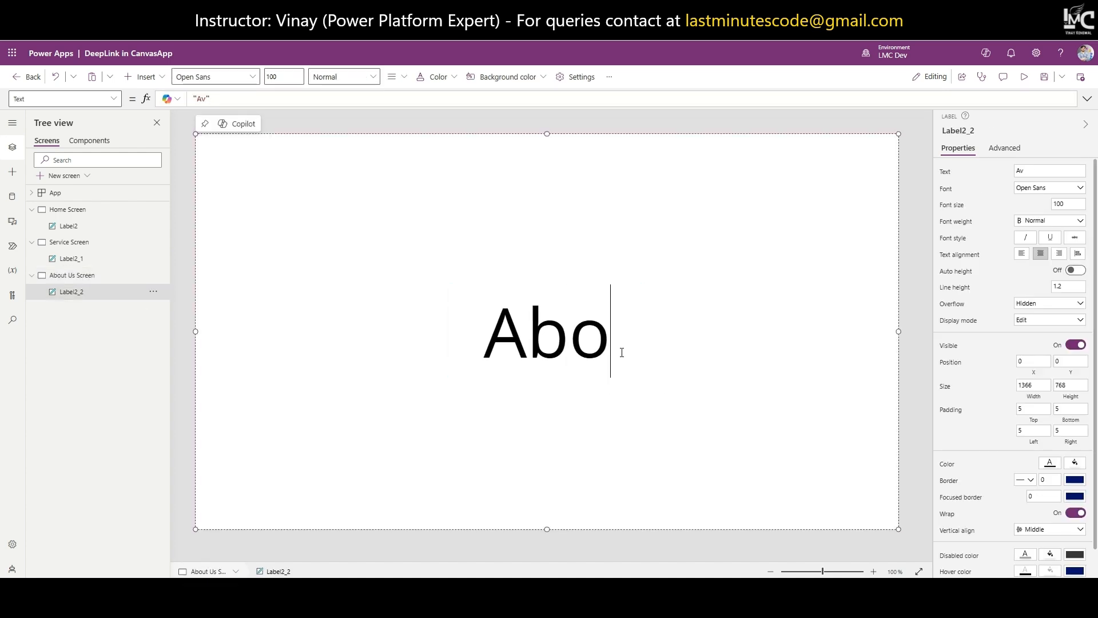
text(ut Us)
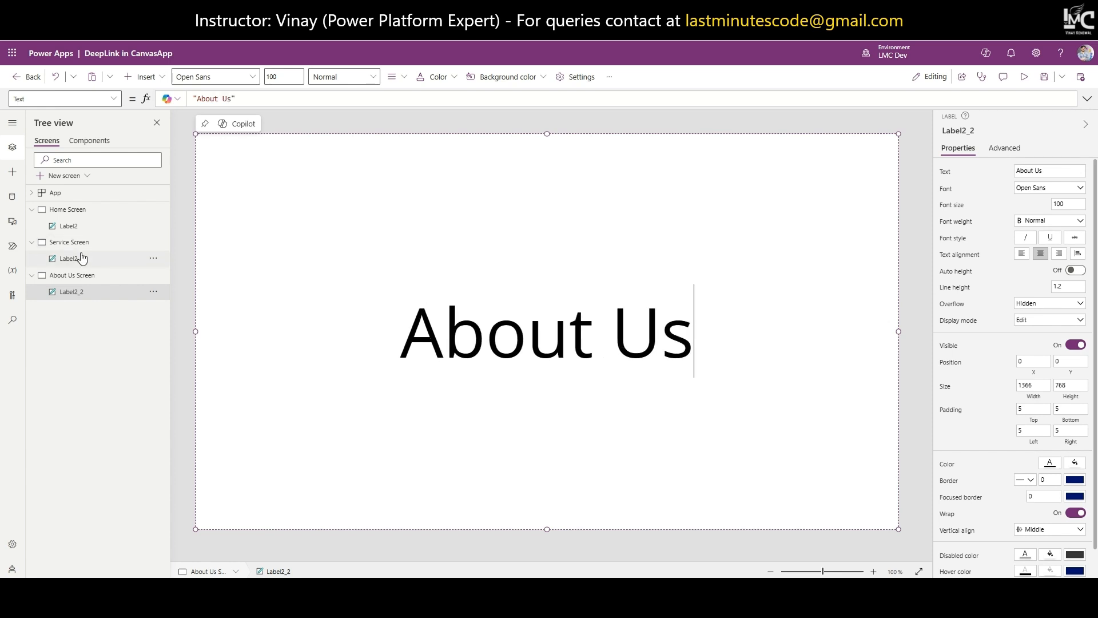
Change the label text on Service Screen to Service, and check the content of all three screens
click(77, 259)
double_click(529, 333)
text(Service)
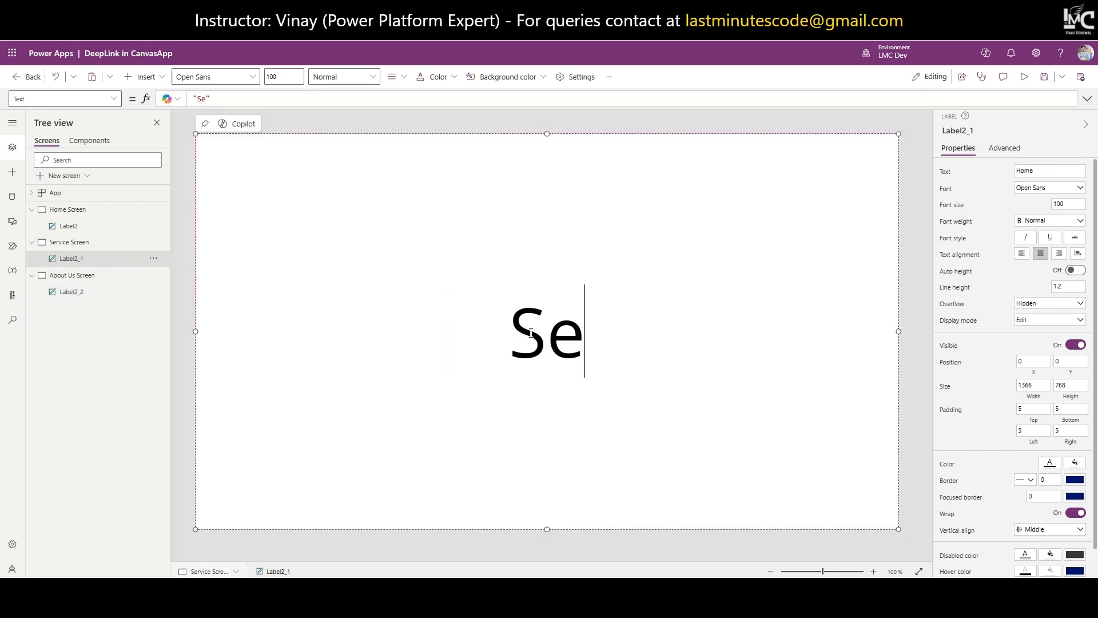
click(88, 210)
click(101, 240)
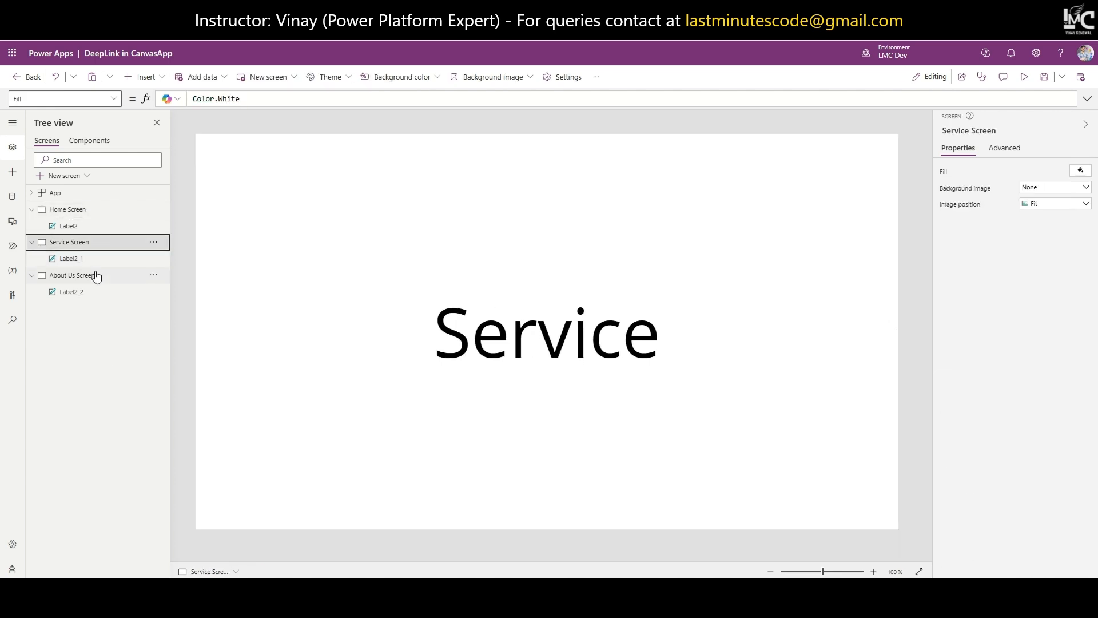
click(92, 276)
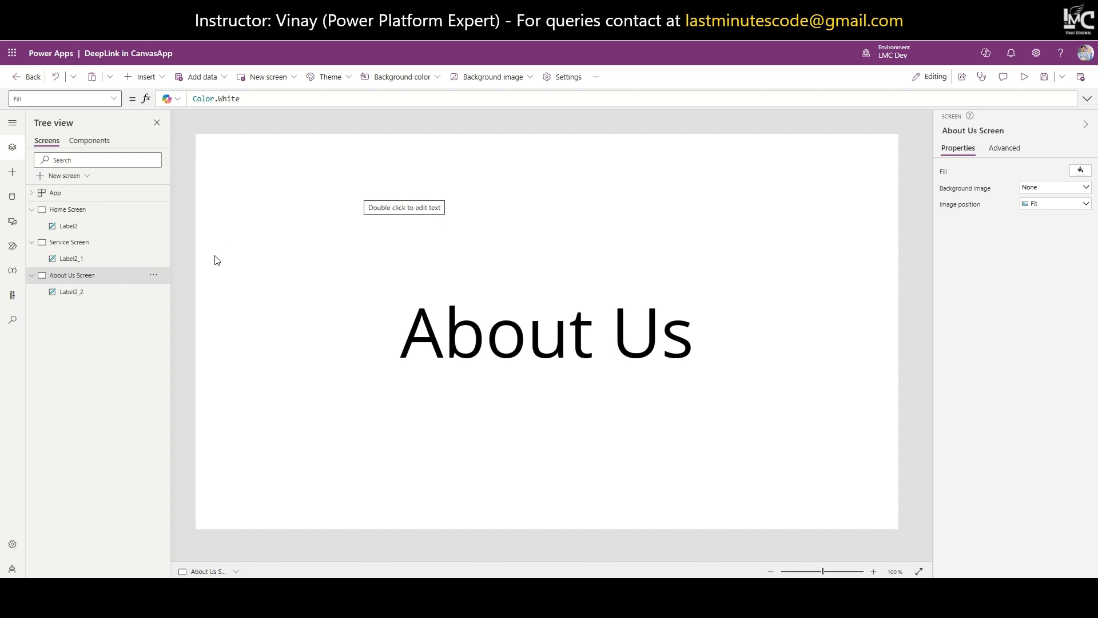
Publish this version of the app from Home Screen and collapse the three screens in the tree
click(74, 210)
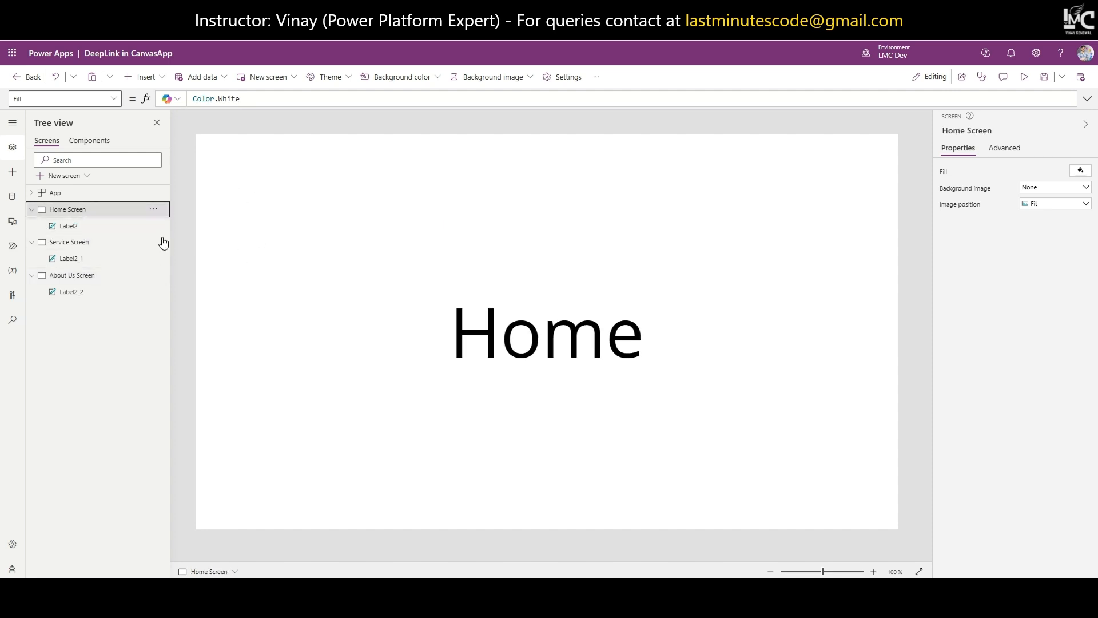
click(1081, 78)
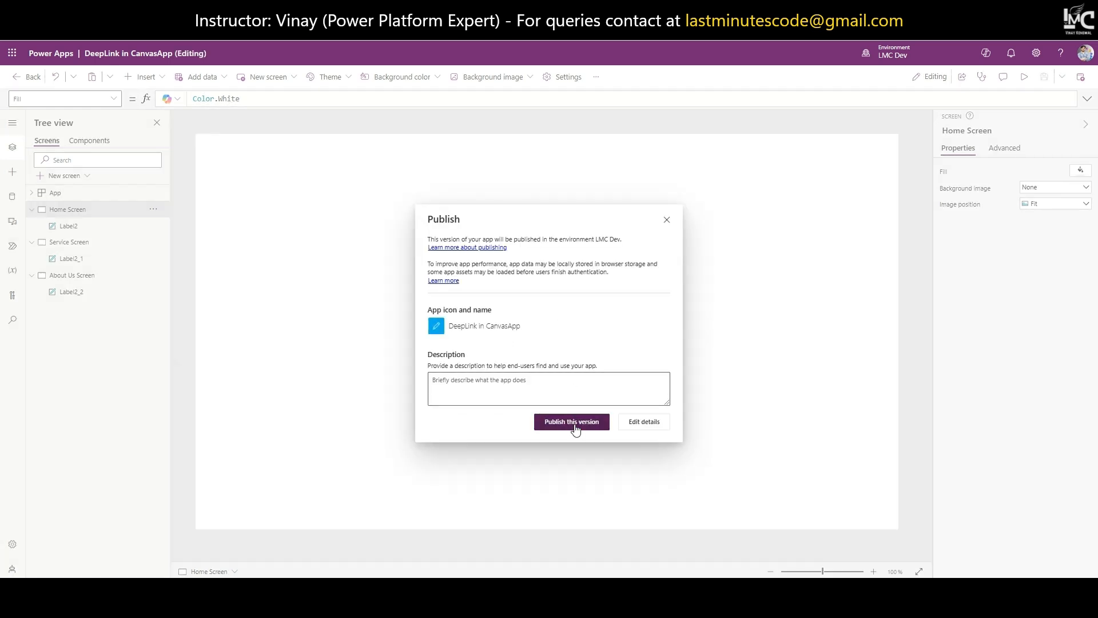
click(571, 421)
click(33, 210)
click(32, 226)
click(32, 242)
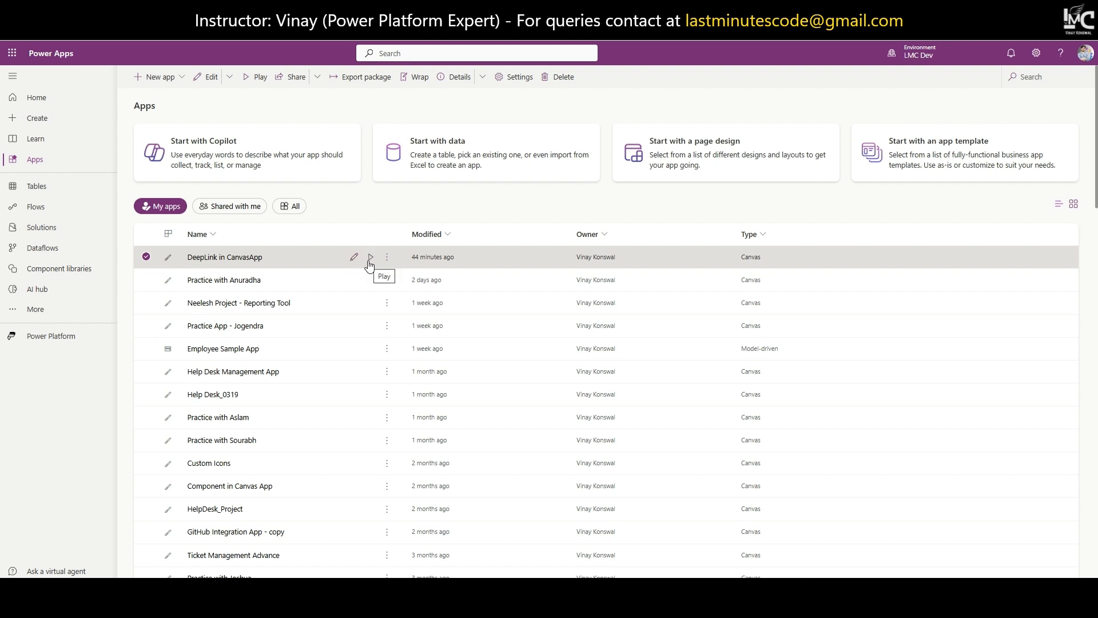
Play the published DeepLink in CanvasApp from the apps list and dismiss its notification bars
click(370, 258)
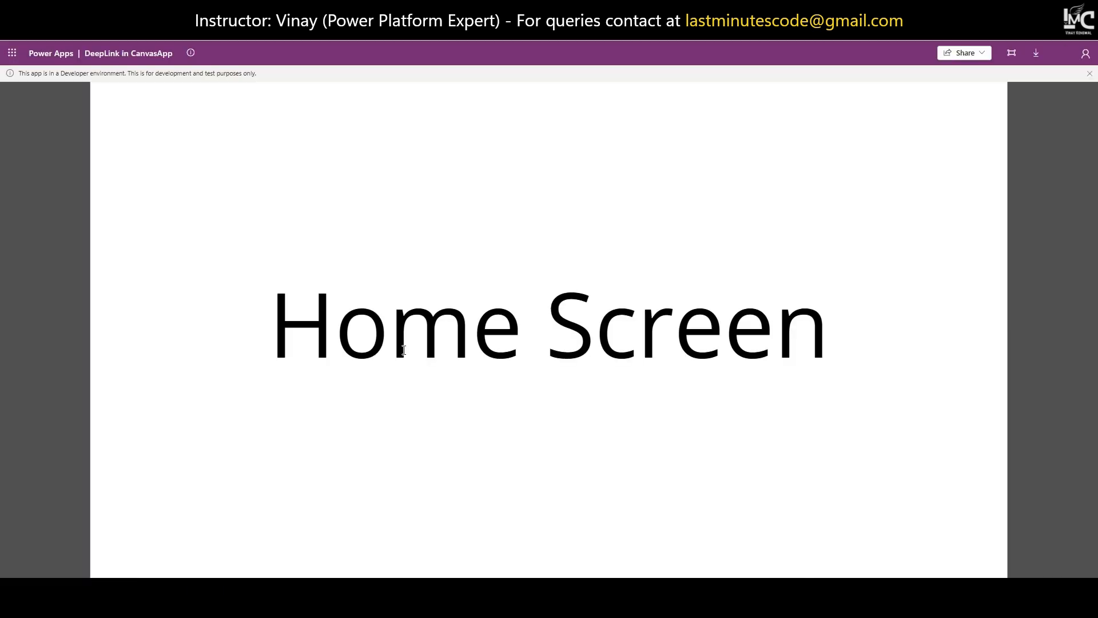
click(1090, 74)
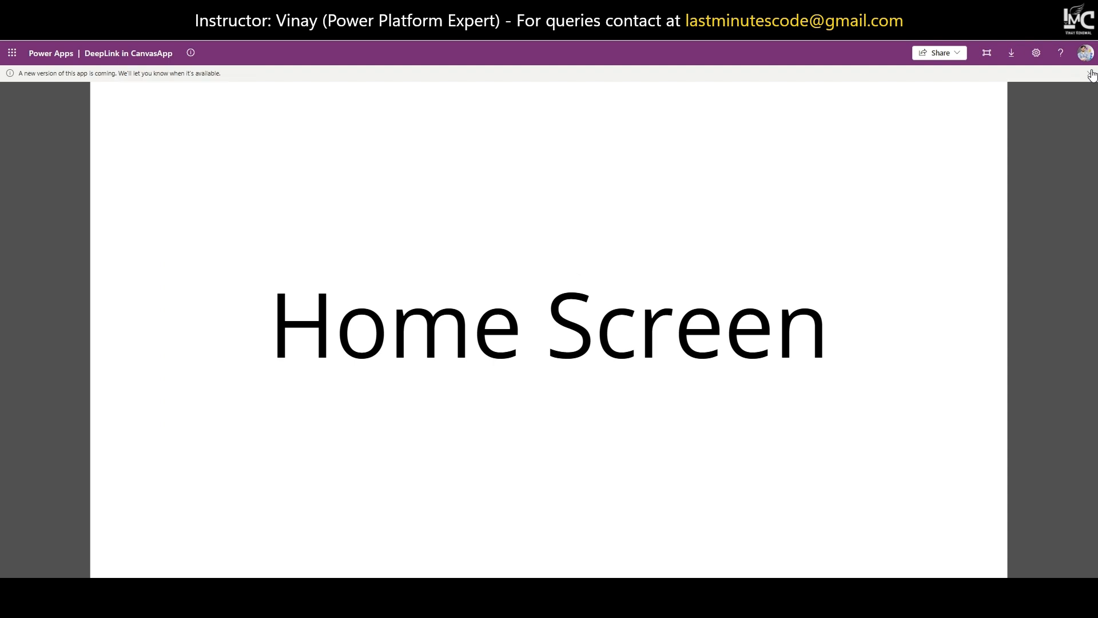
click(1090, 73)
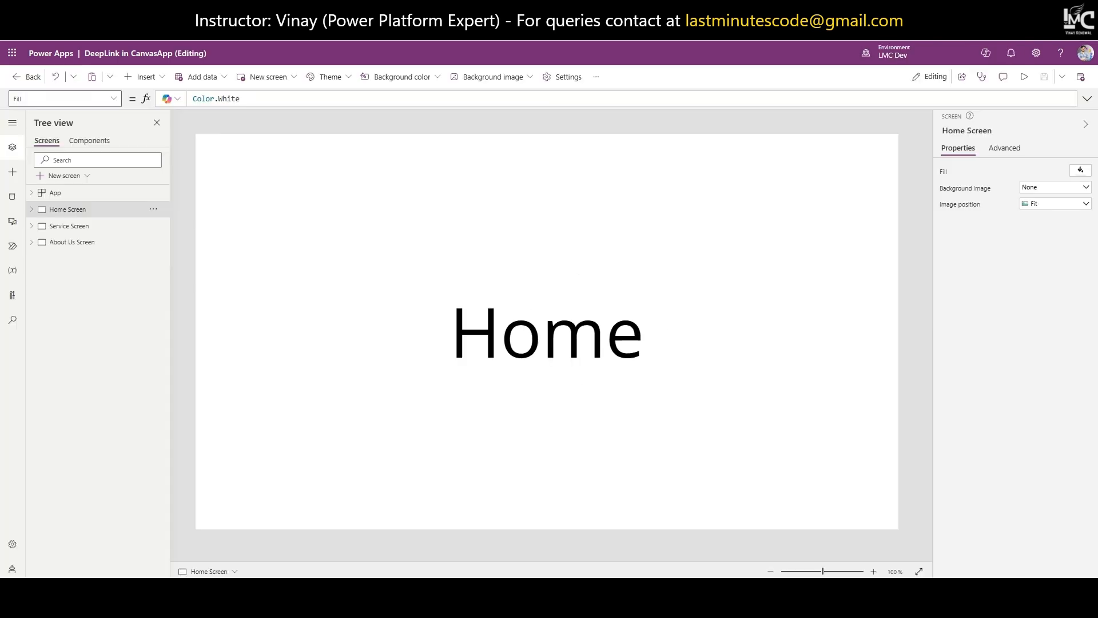
Set the App object's StartScreen property to 'Service Screen' in the studio
click(98, 227)
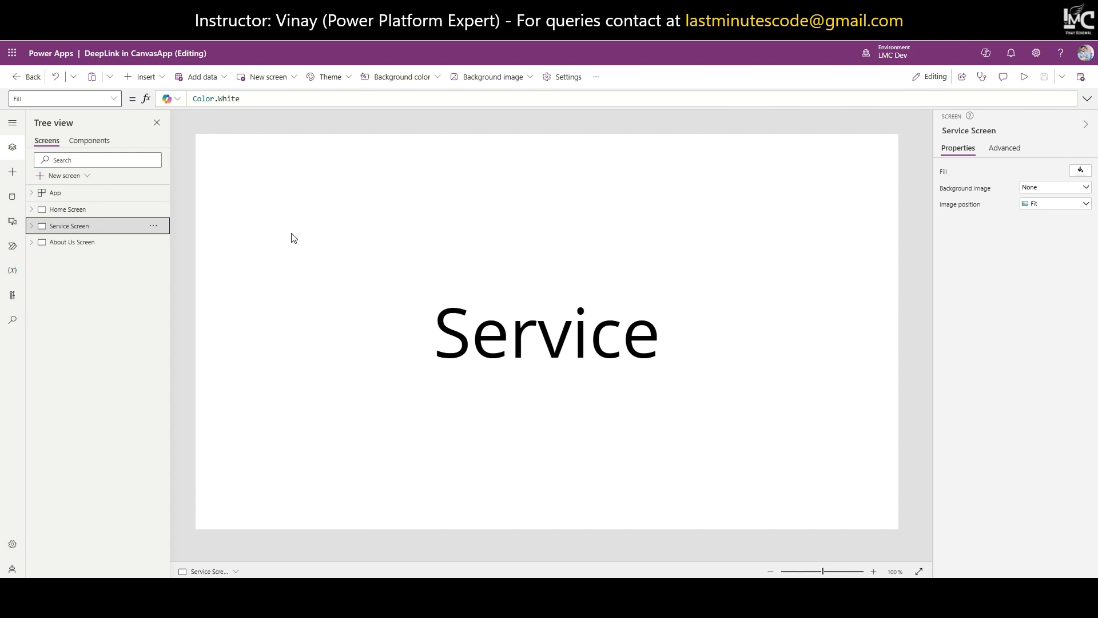
click(86, 194)
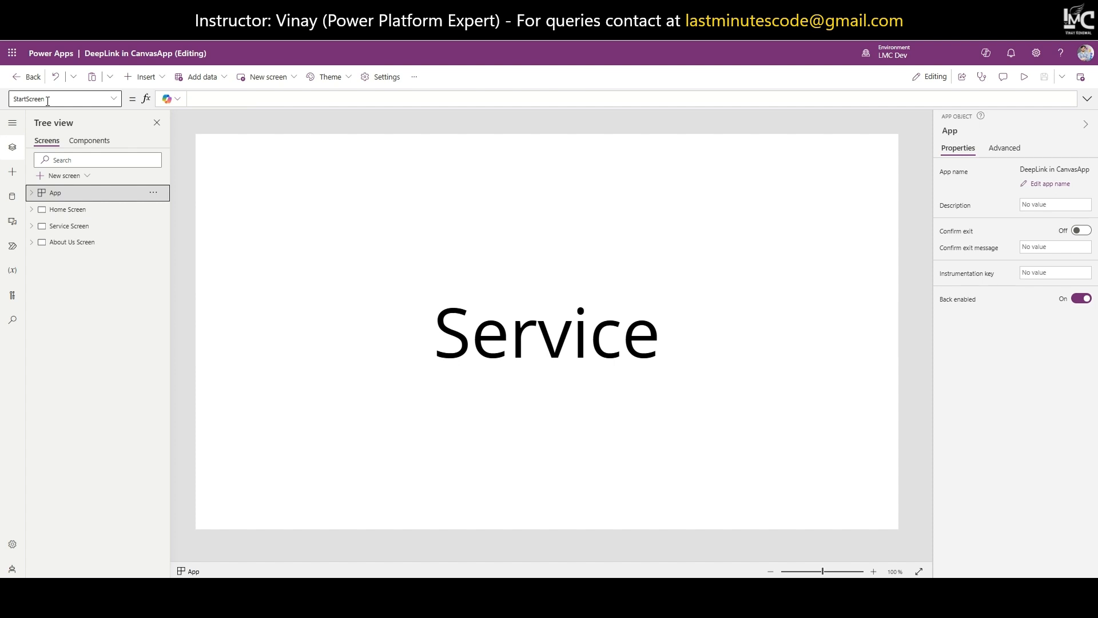
click(211, 101)
text(ser)
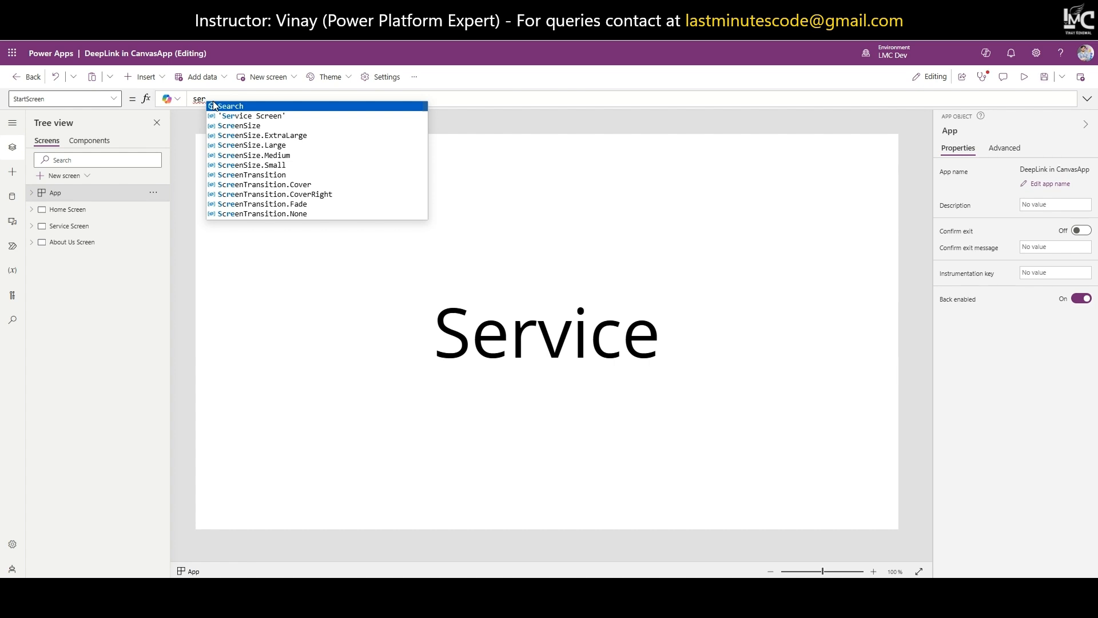
click(241, 117)
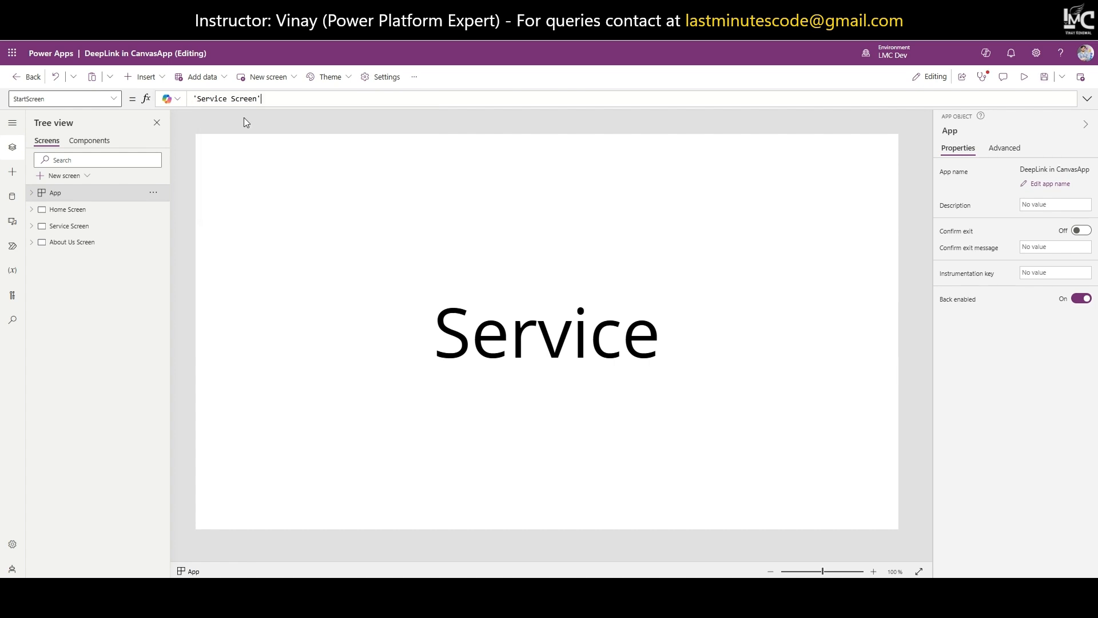
Publish the updated app version and review the Home, Service and About Us screens
click(1080, 77)
click(576, 424)
click(68, 210)
click(69, 226)
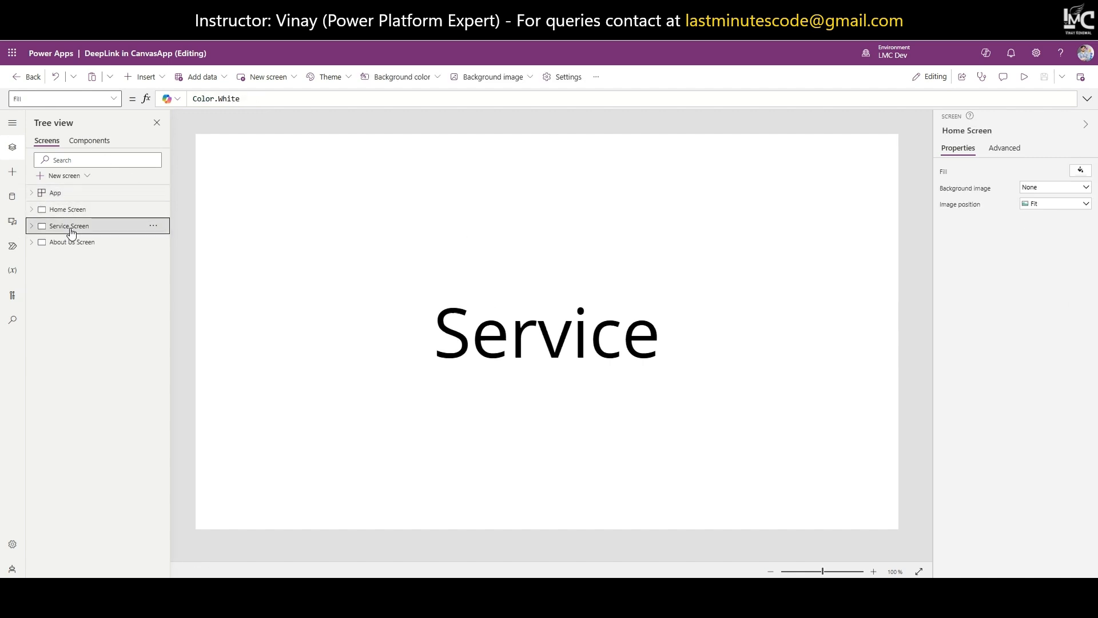
click(62, 243)
click(69, 210)
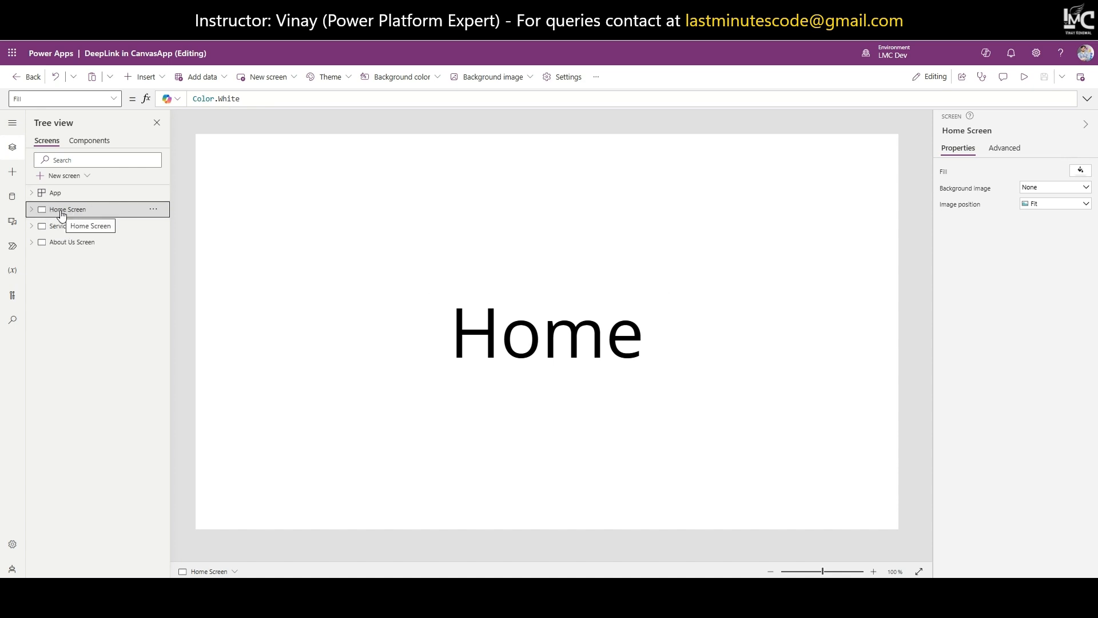
click(80, 226)
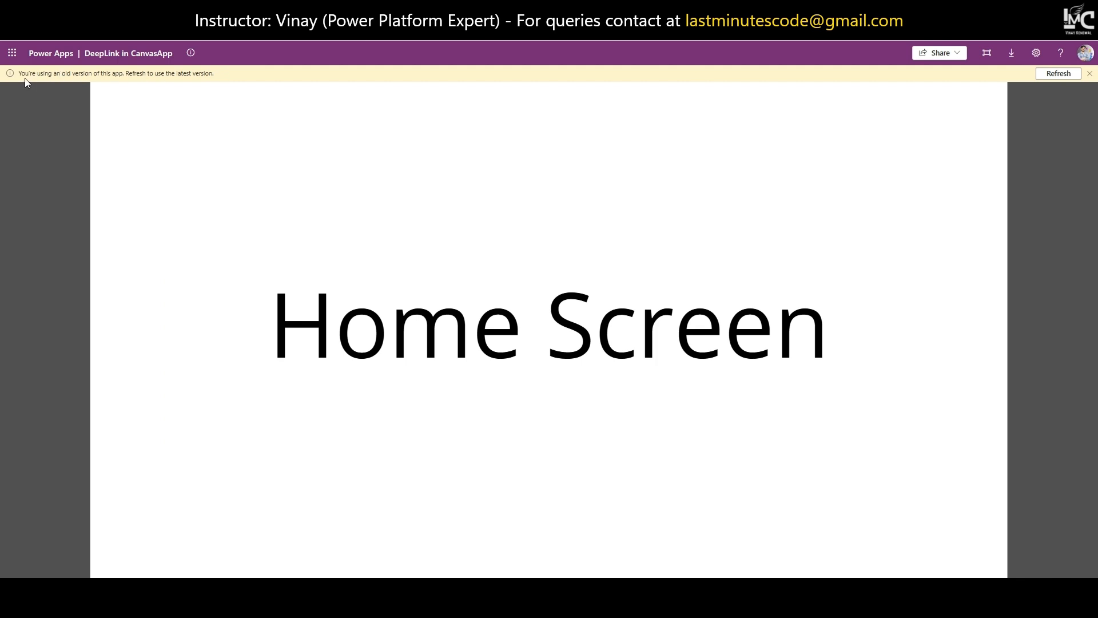
Refresh the published DeepLink in CanvasApp to load its latest version
drag(52, 74, 96, 75)
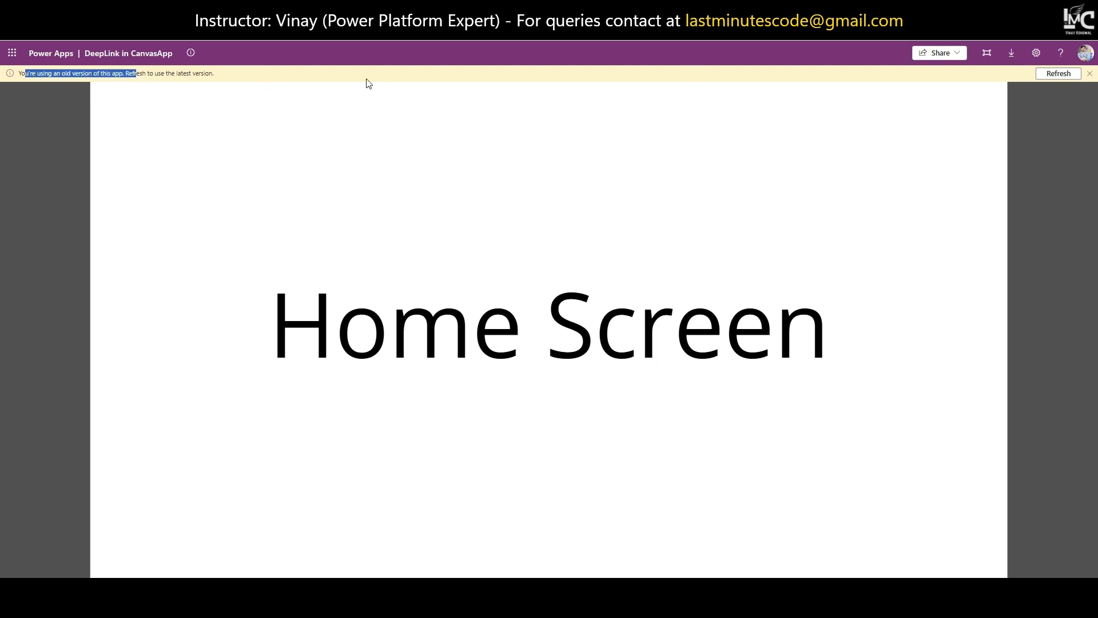
click(1057, 74)
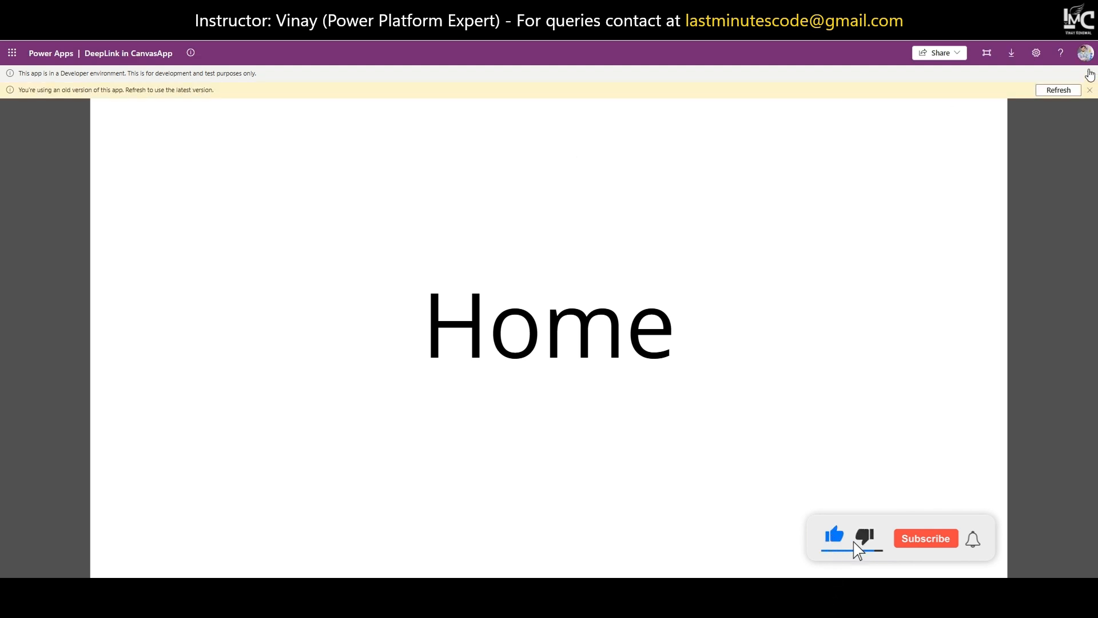
click(1068, 89)
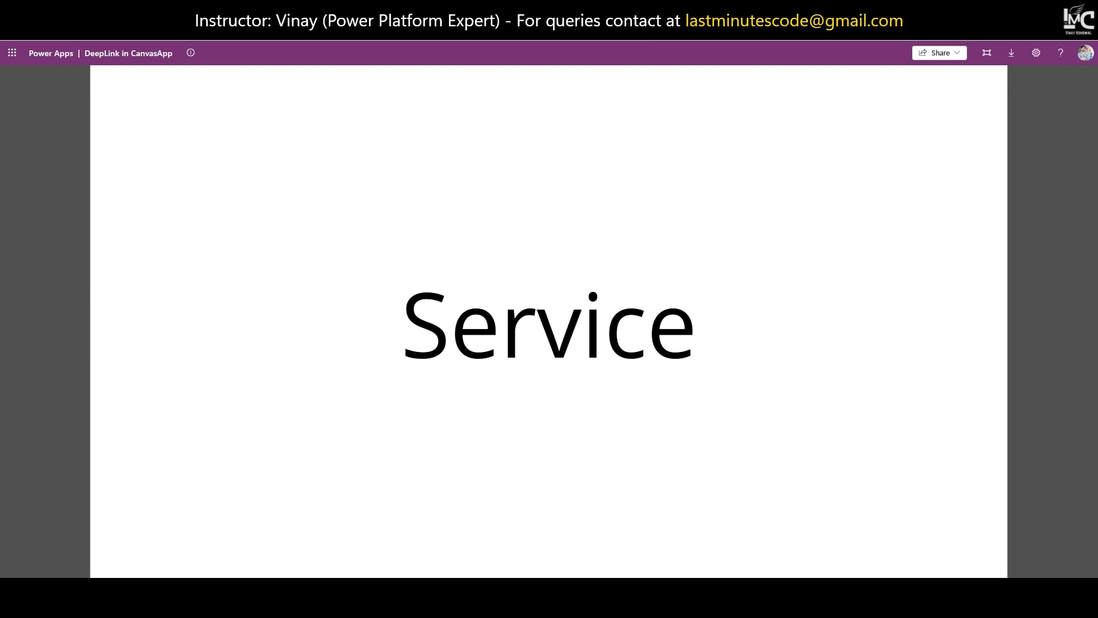
Switch to Notepad++ in a maximized window and paste the copied play URL of the published app
key(super+s)
text(note)
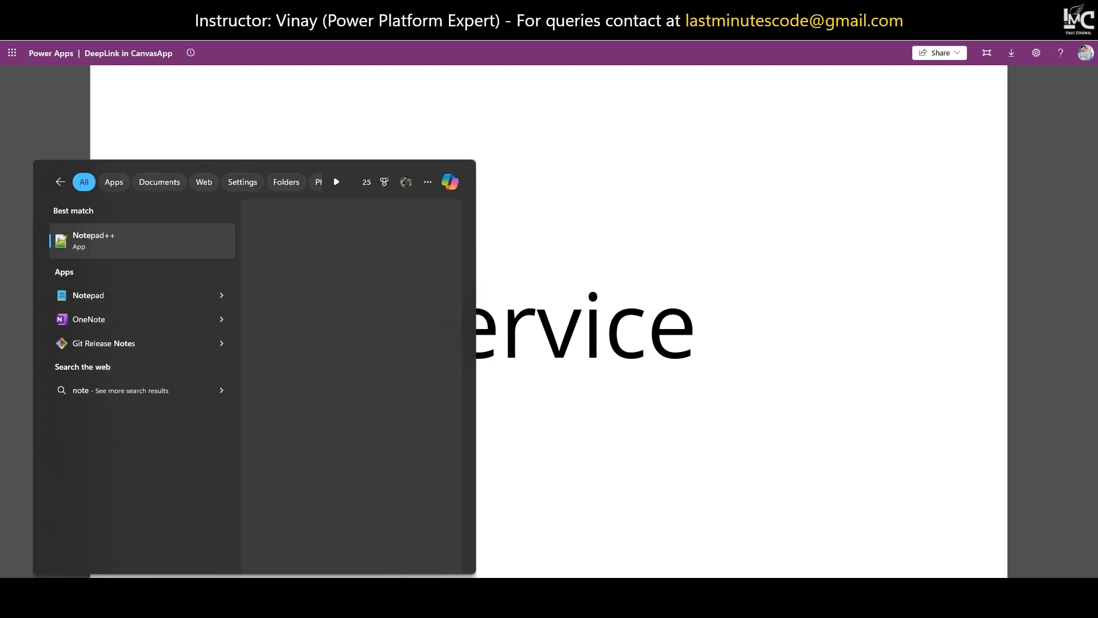
key(Return)
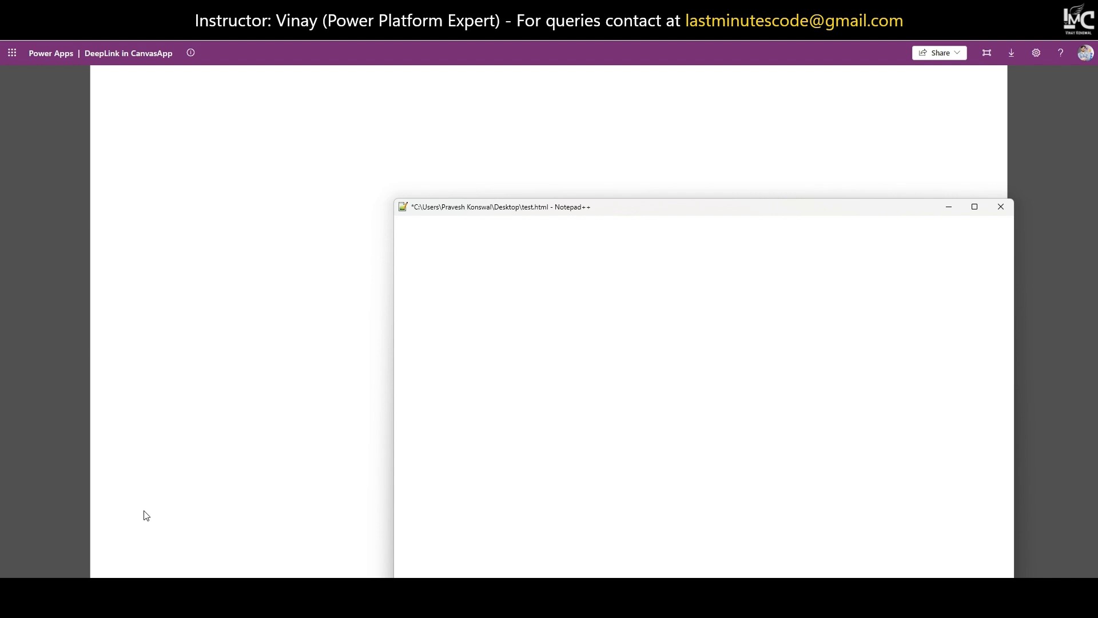
click(975, 207)
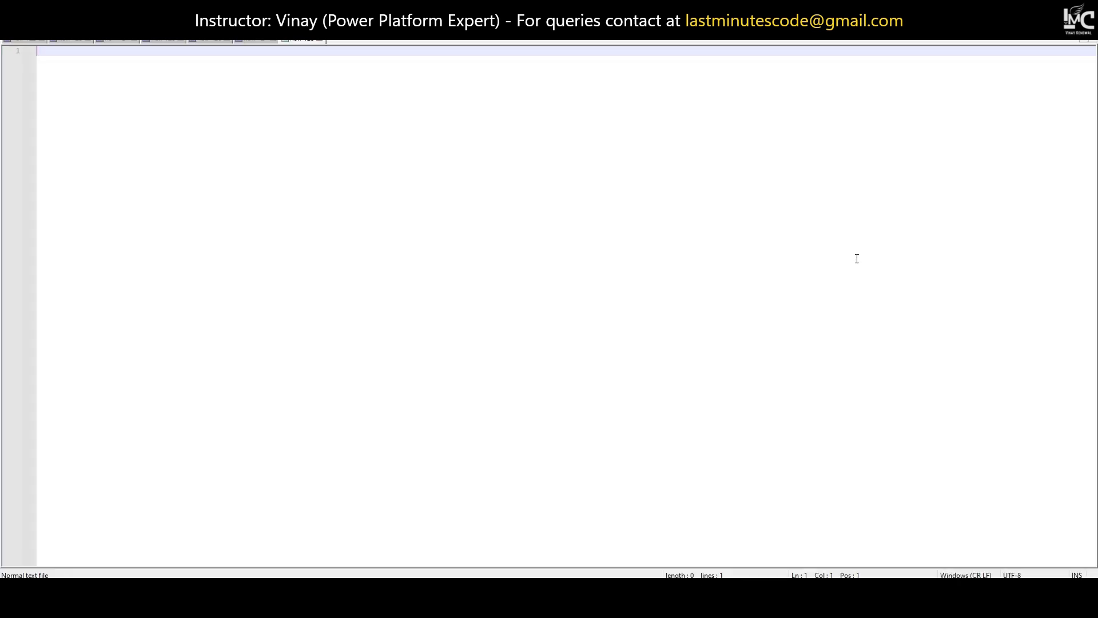
key(ctrl+v)
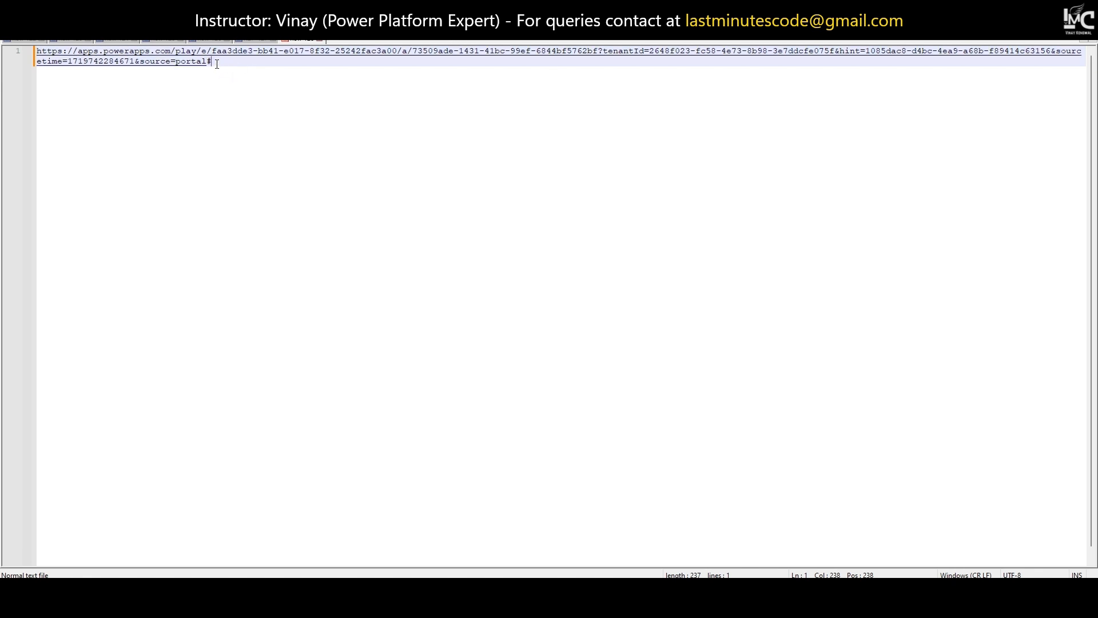
key(ctrl+a)
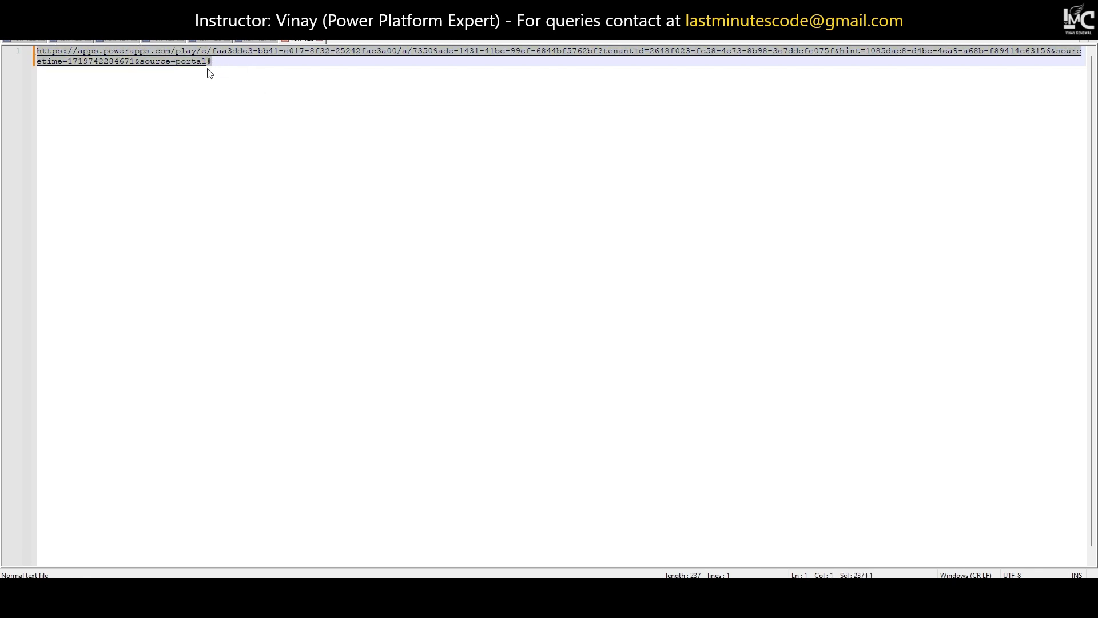
click(228, 65)
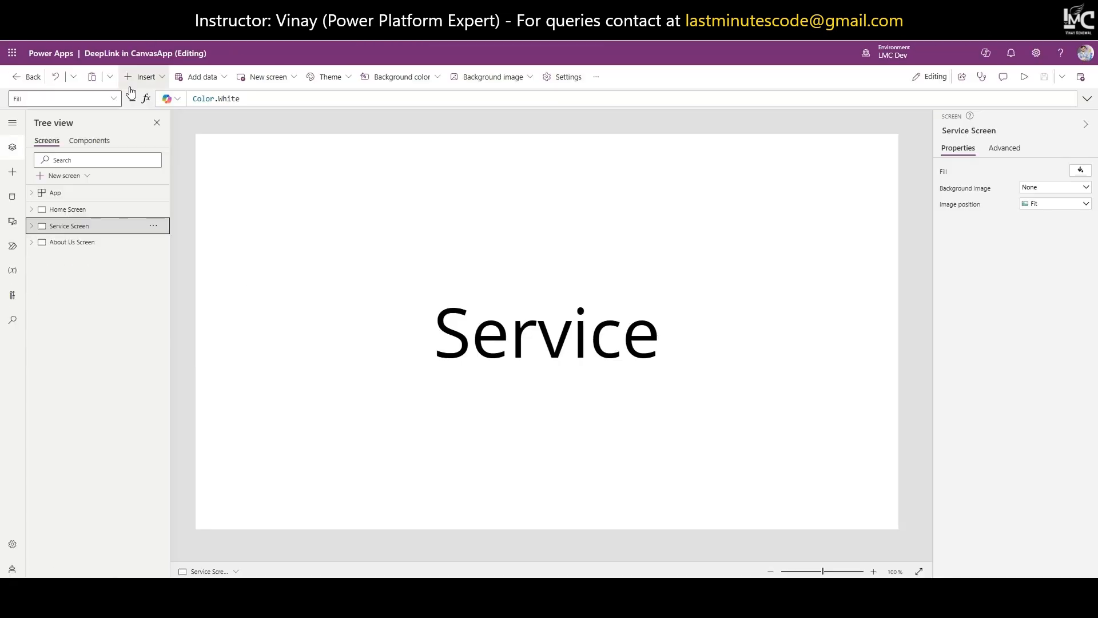
Return to the Power Apps studio and insert a gallery on Home Screen
click(159, 80)
click(64, 209)
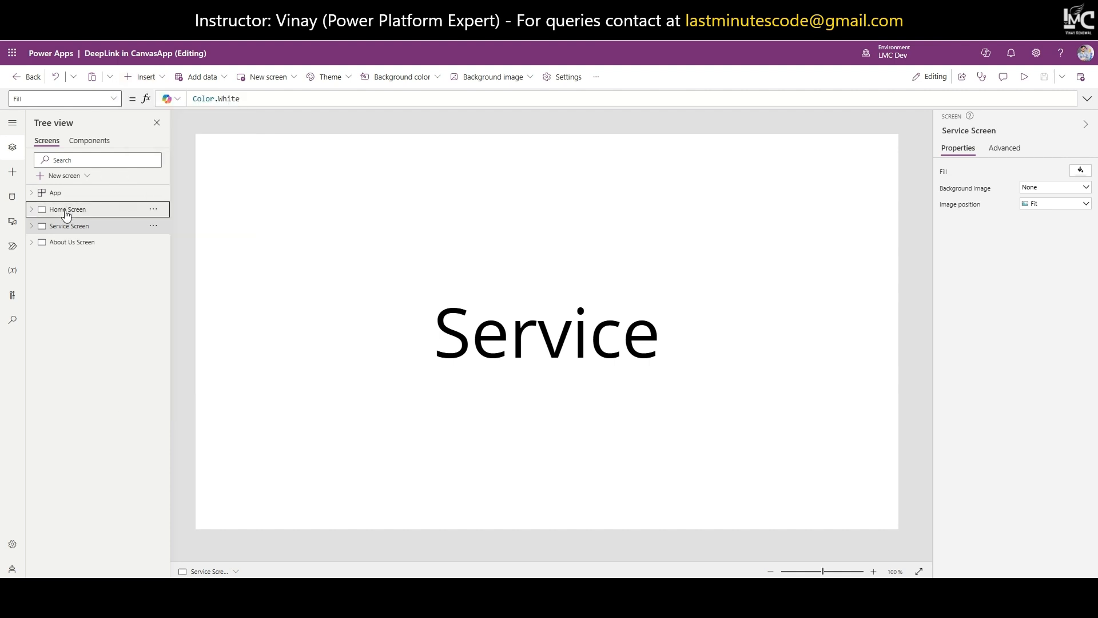
click(150, 79)
click(166, 193)
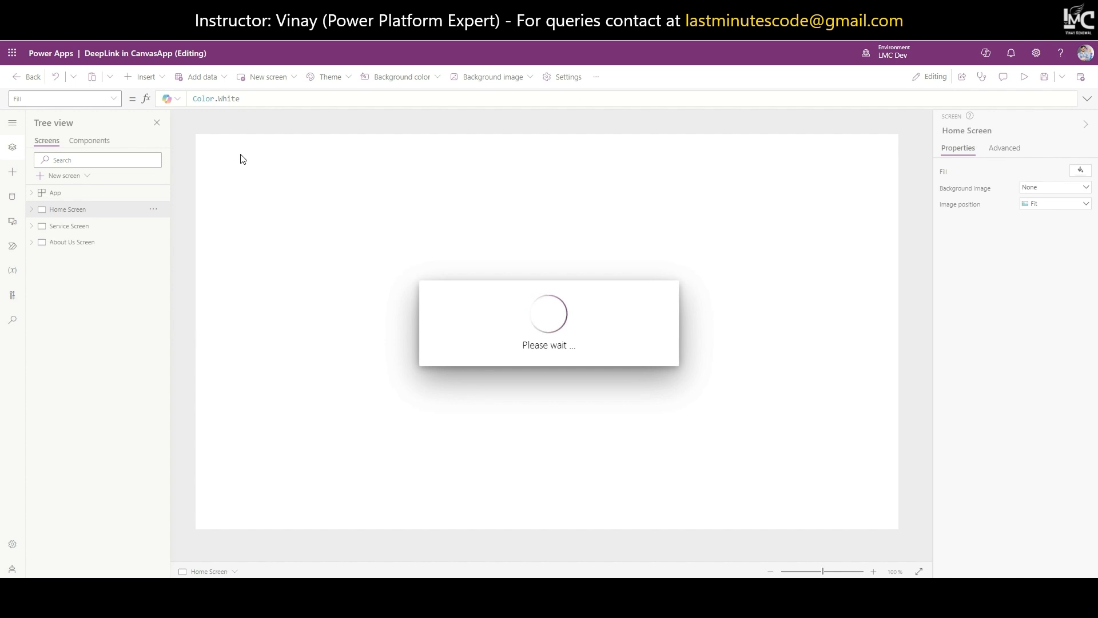
click(547, 449)
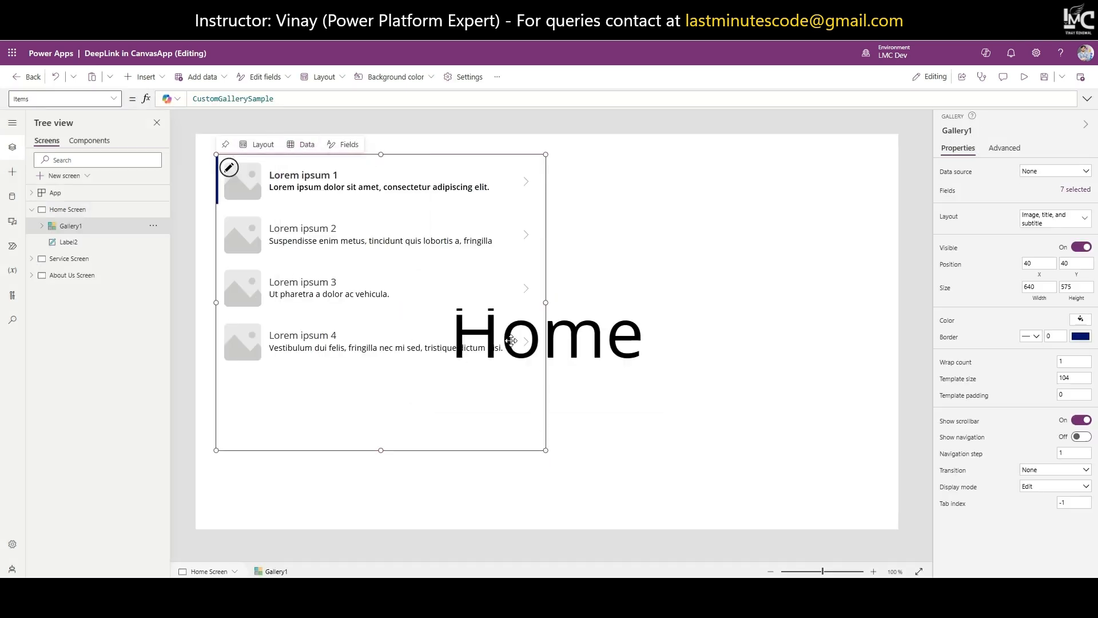
Set the gallery's layout to Blank, resize it to about 157 by 304, and place it in the upper-left corner of Home Screen
drag(533, 206, 542, 192)
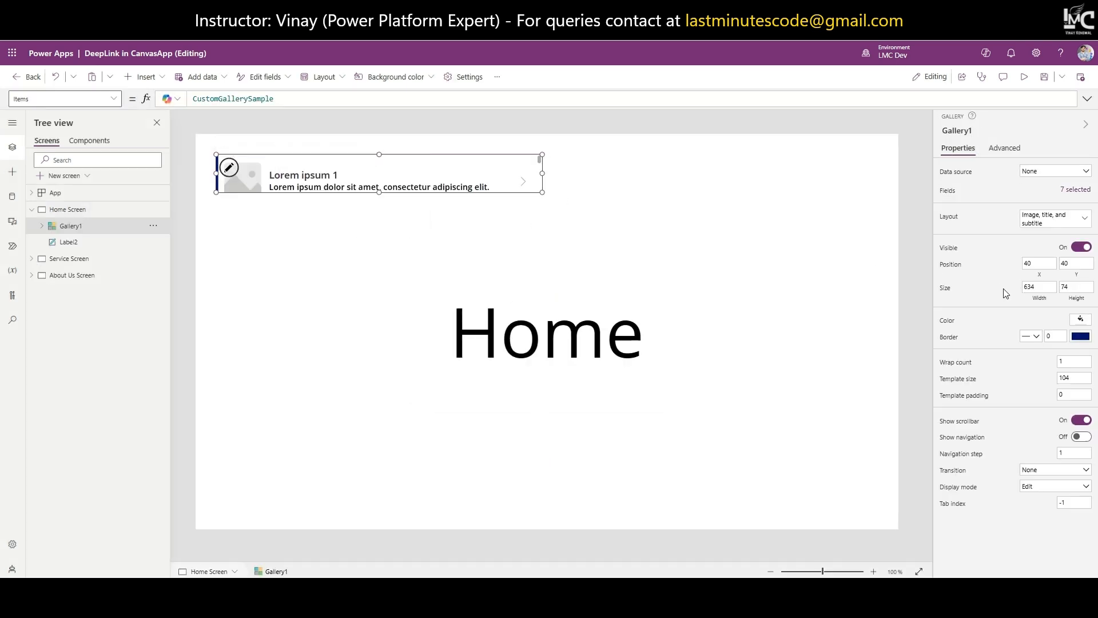
click(1085, 218)
click(472, 196)
drag(542, 192, 298, 312)
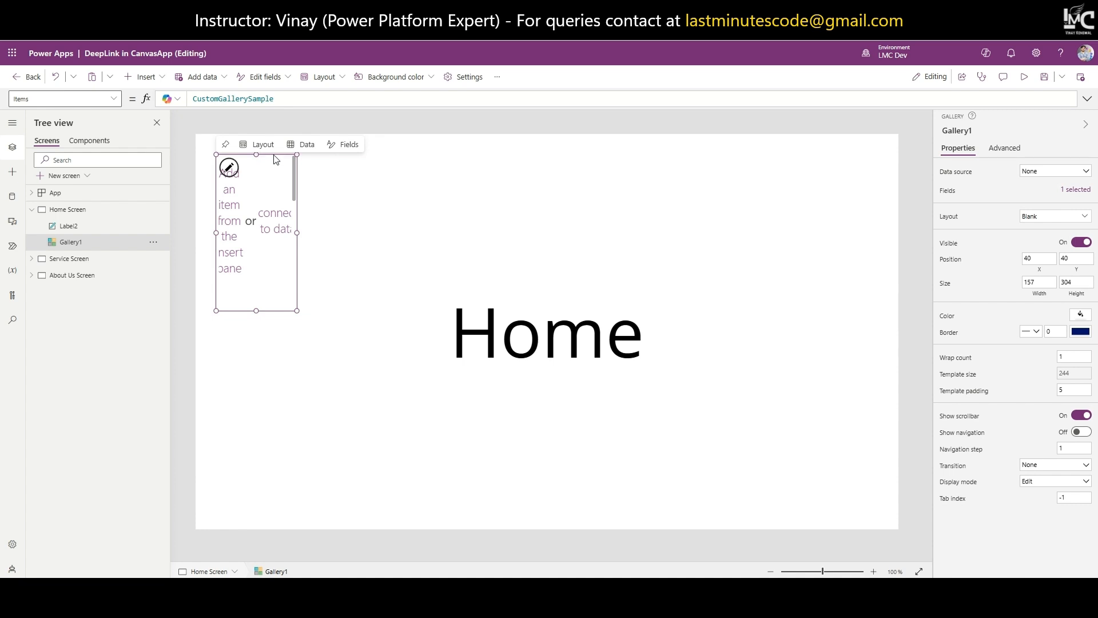
drag(276, 160, 256, 139)
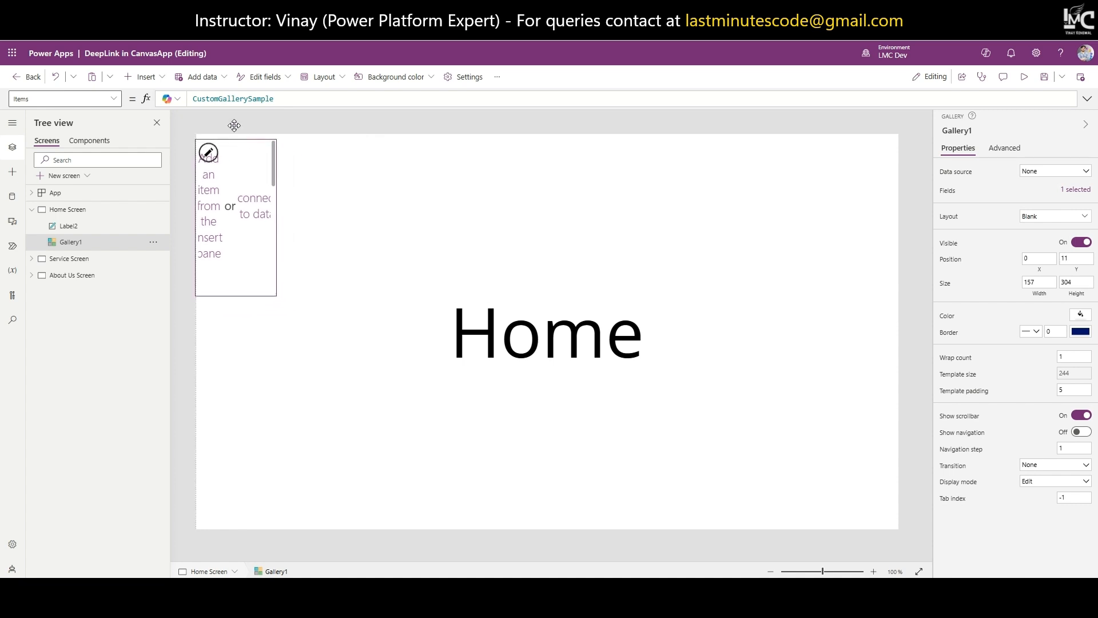
Insert a button on Home Screen and move it inside the blank gallery's template
click(152, 78)
click(162, 239)
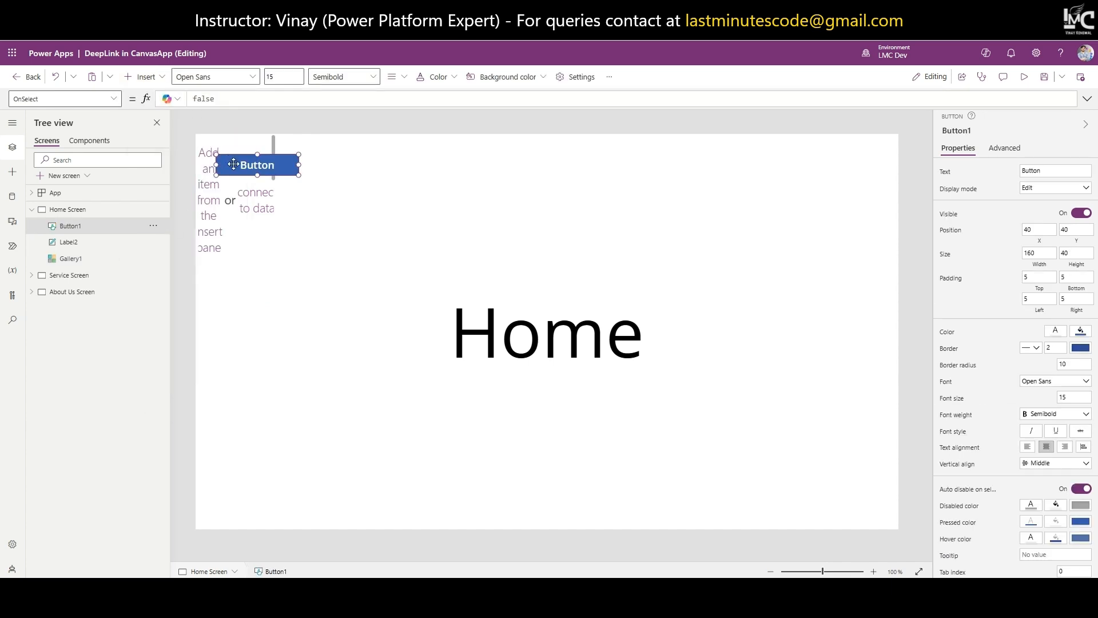
key(Delete)
click(230, 163)
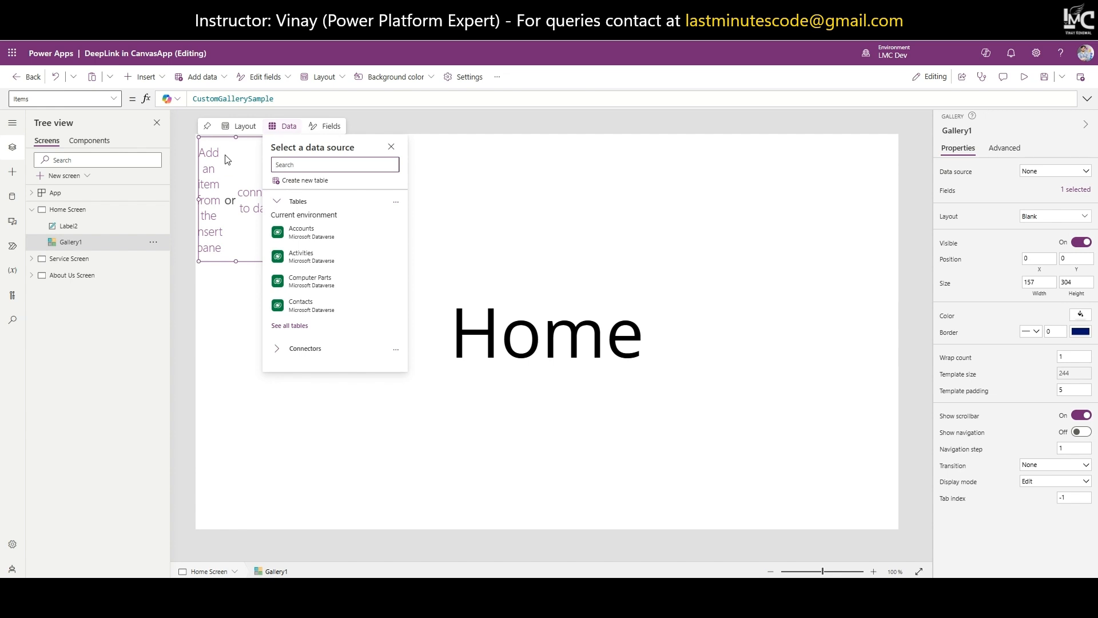
click(231, 190)
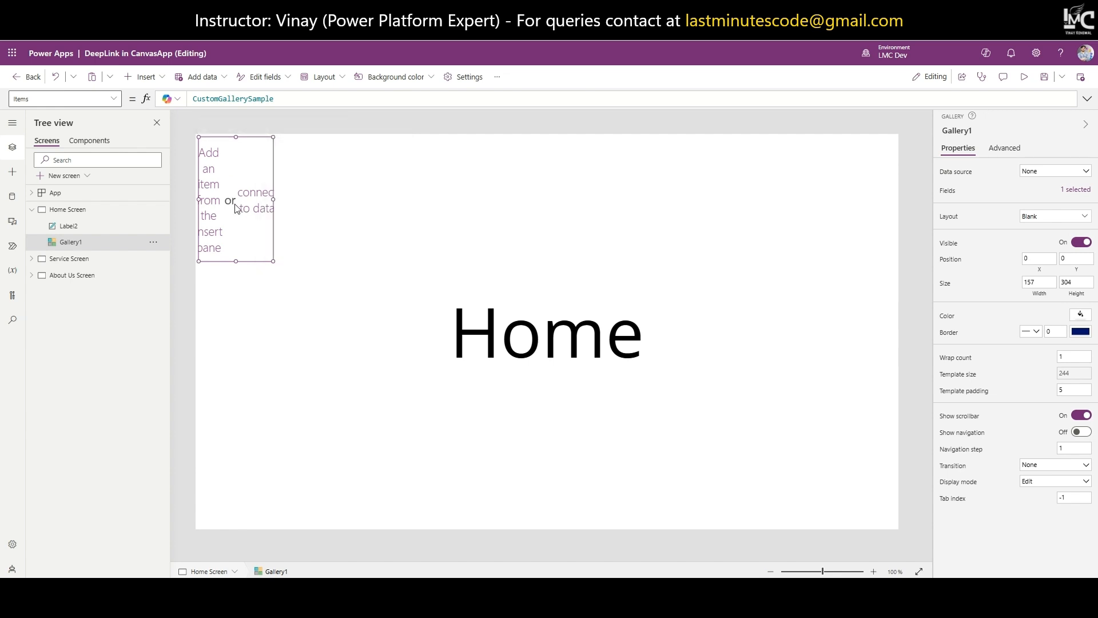
key(ctrl+v)
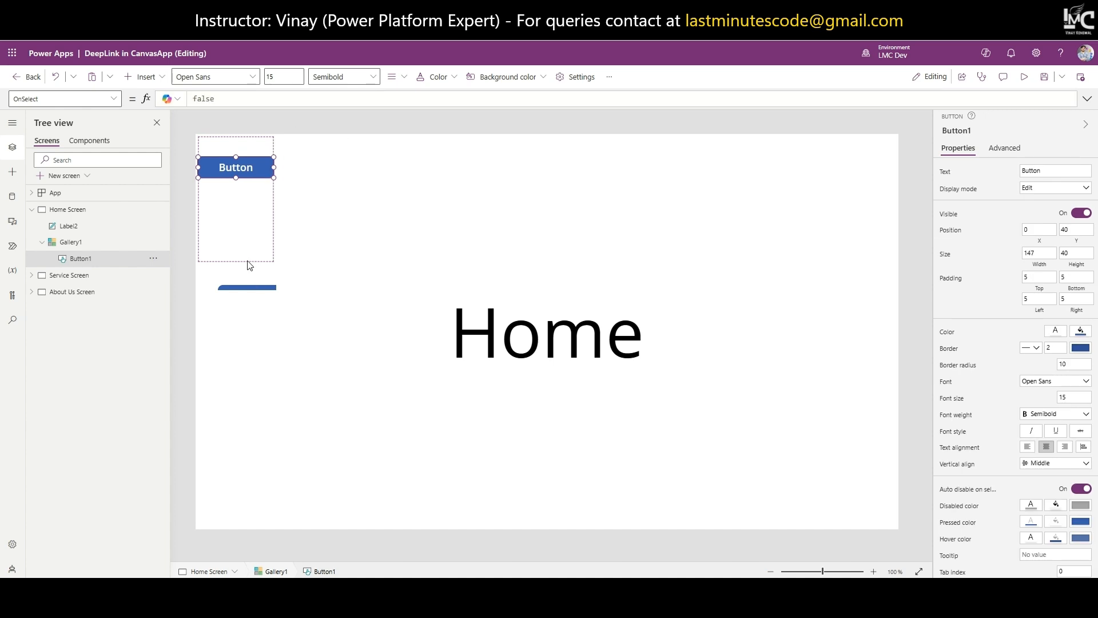
Place the button at the top of the gallery's template and reduce the template size to 59
click(249, 280)
click(238, 240)
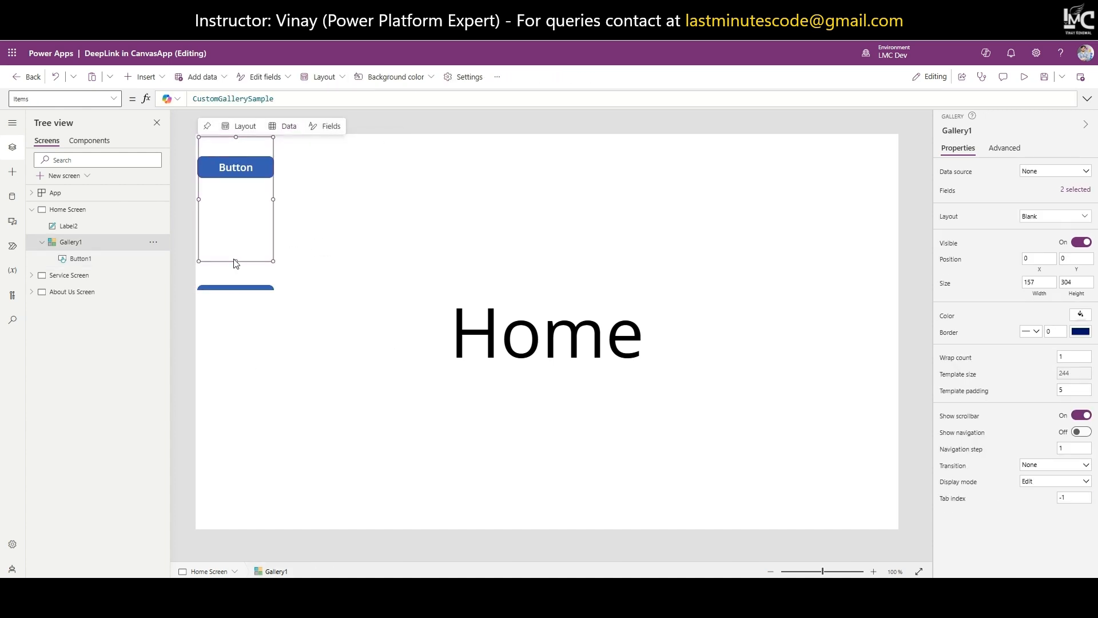
drag(235, 263, 237, 167)
click(237, 170)
click(246, 182)
click(255, 234)
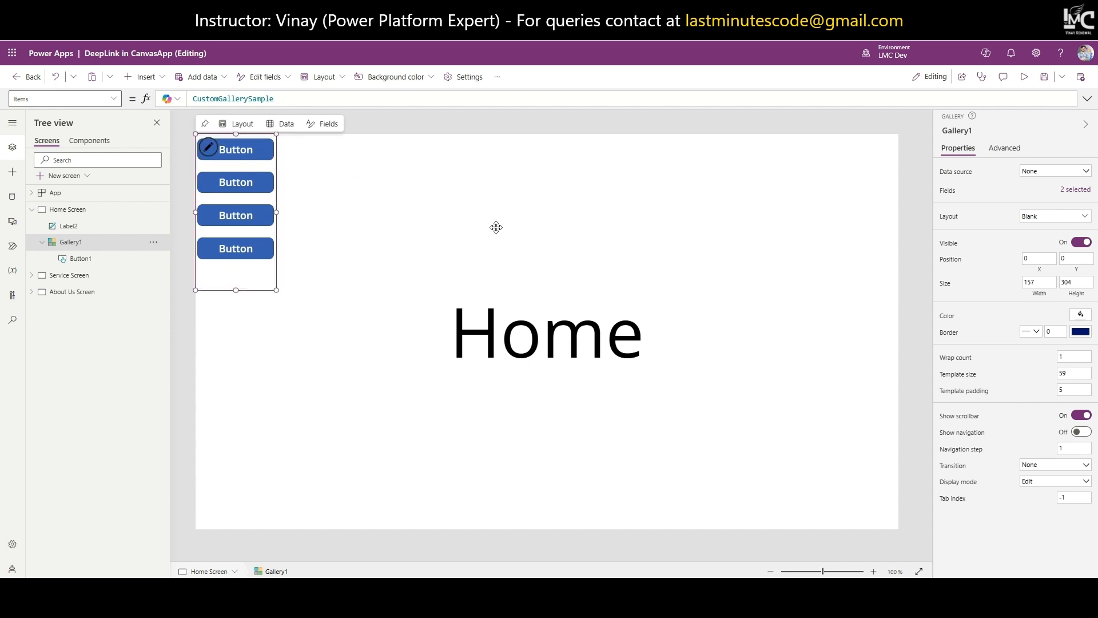
Set the gallery's Items formula to the single record [{Name:"Home",Screen:'Home Screen'}]
click(954, 175)
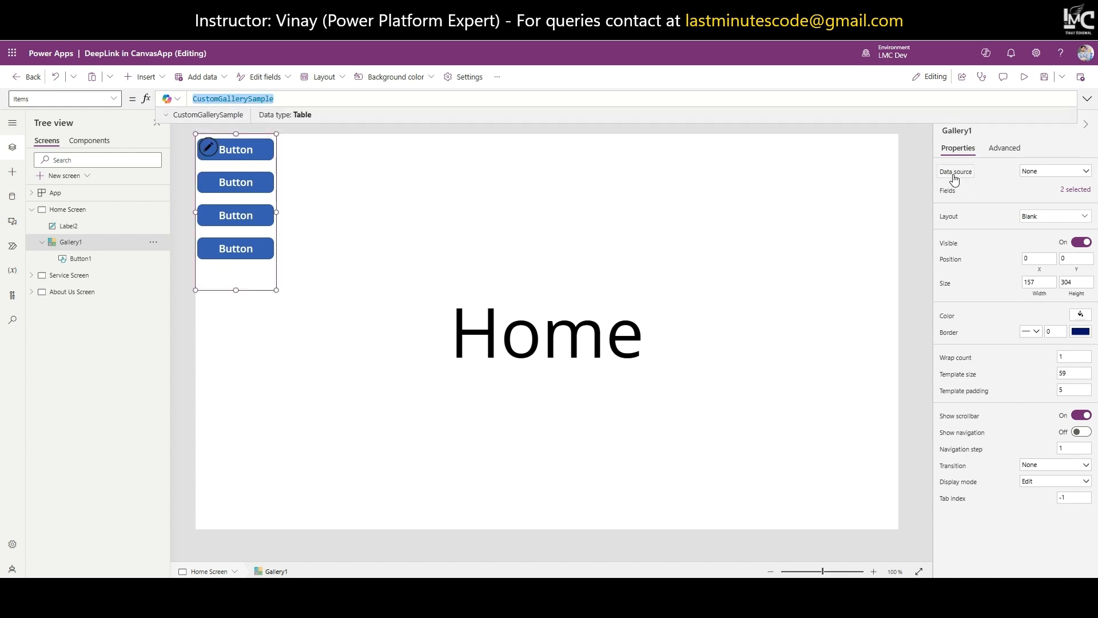
text({})
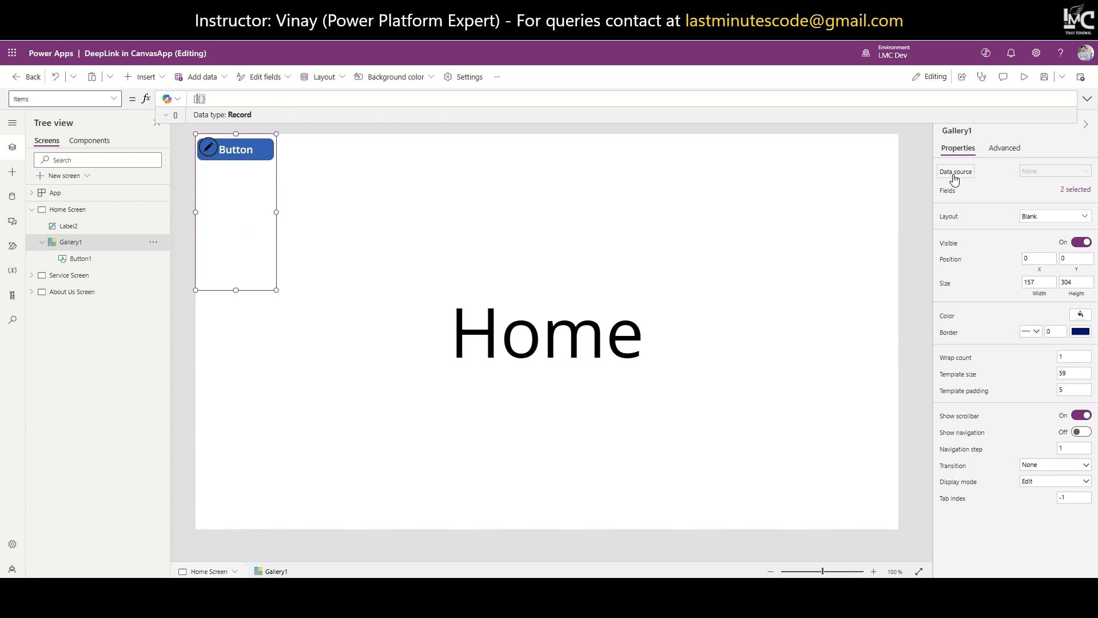
text(]:""Home)
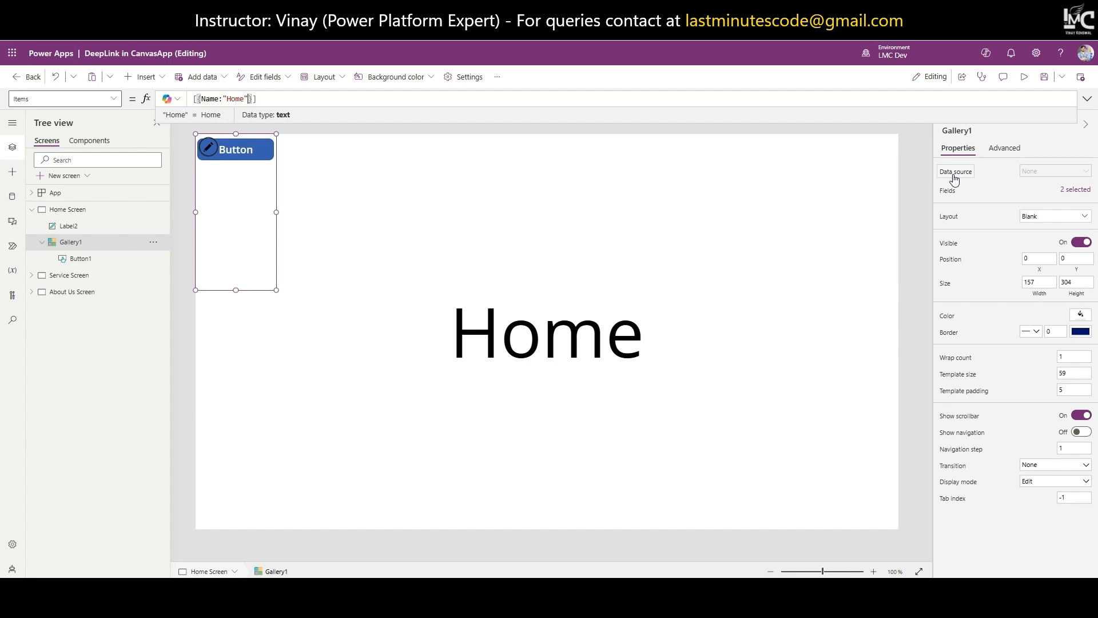
text(,Screen:'Home Screen')
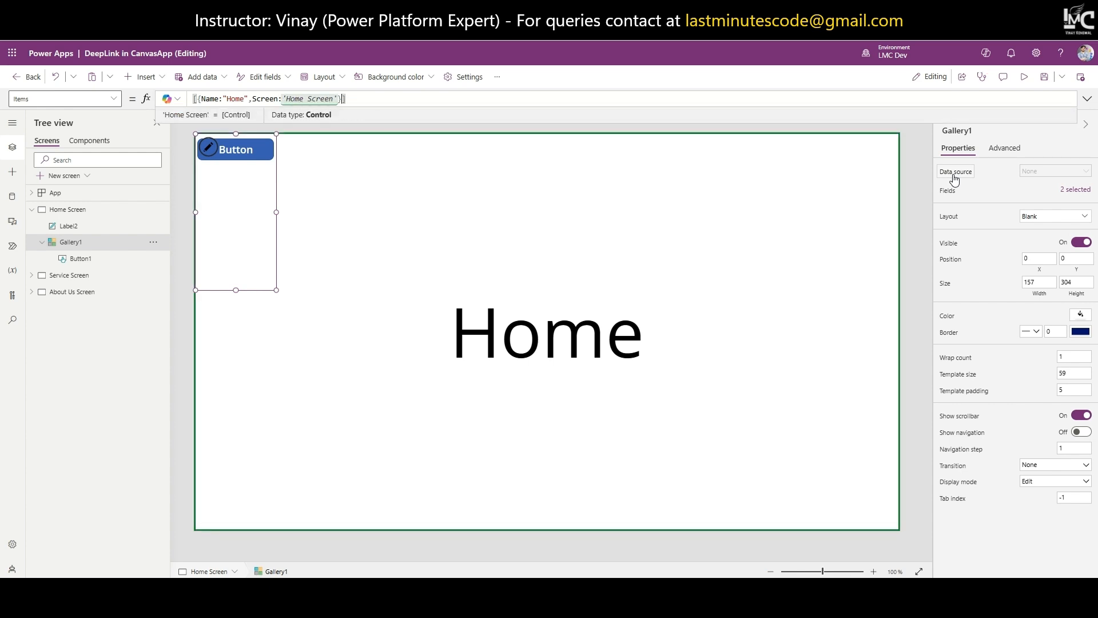
Duplicate the Home record twice in the gallery's Items formula, separating the records with commas
key(shift+Left)
key(shift+Left)
key(shift+Left)
key(shift+Left)
key(shift+Left)
key(shift+Left)
key(shift+Left)
key(shift+Left)
key(shift+Left)
key(shift+Left)
key(shift+Left)
key(shift+Left)
key(shift+Left)
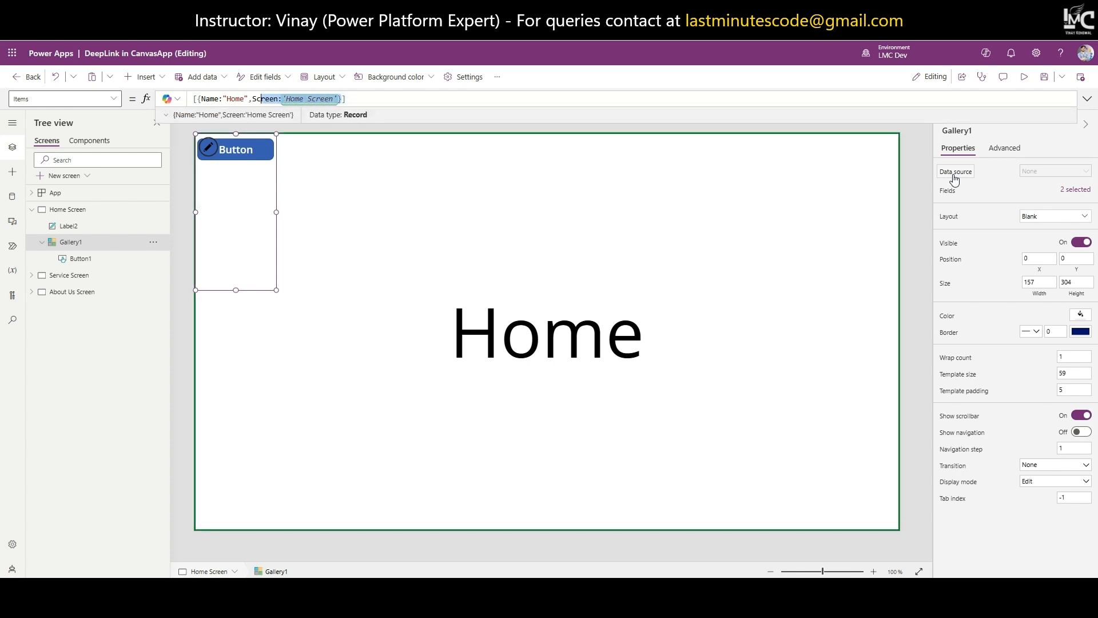
key(shift+Left)
key(shift+Left)
key(shift+Left)
key(shift+Left)
key(shift+Left)
key(shift+Left)
key(shift+Left)
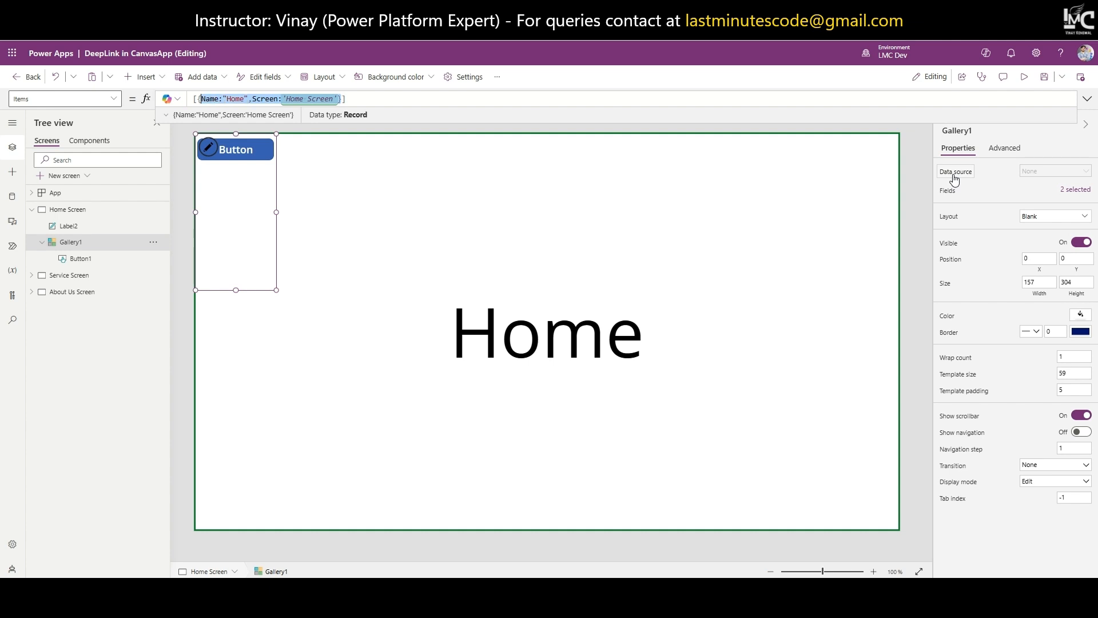
key(Right)
text(,)
text({Name:"Home",Screen:'Home Screen'})
text(,)
text({Name:"Home",Screen:'Home Screen'})
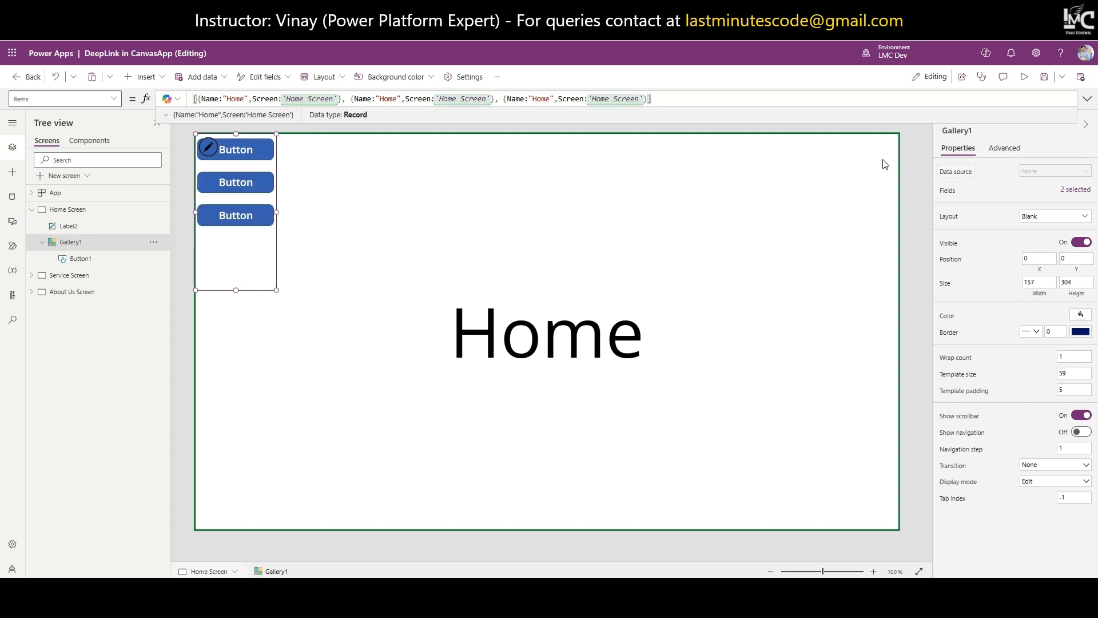
Change the Name values of the second and third Items records to "About Us" and "Service"
double_click(389, 99)
text(A)
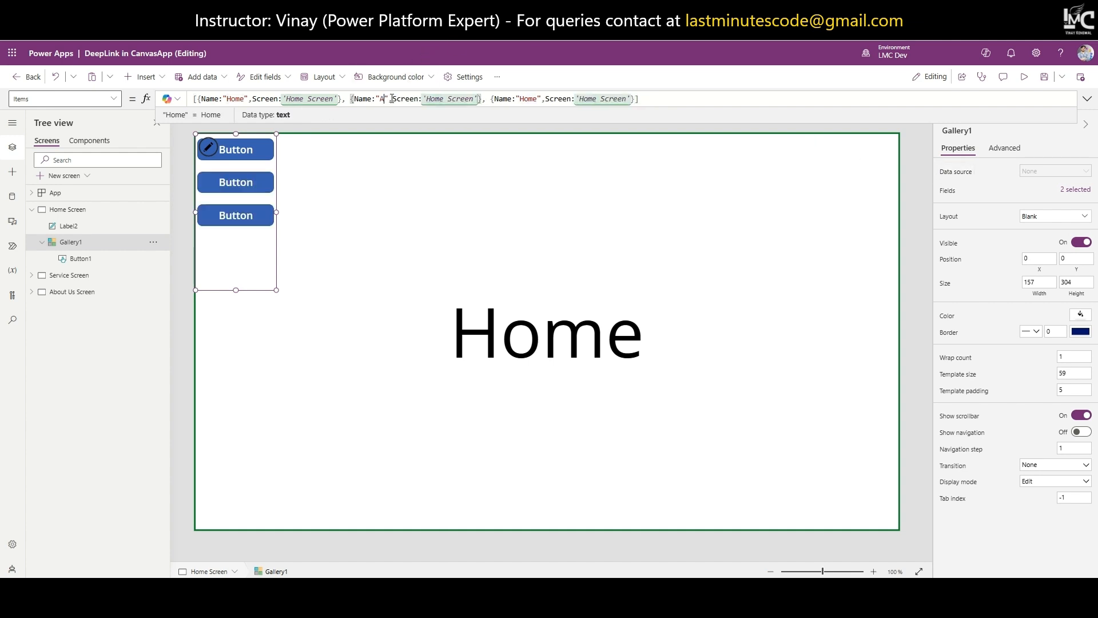
text(bout Us)
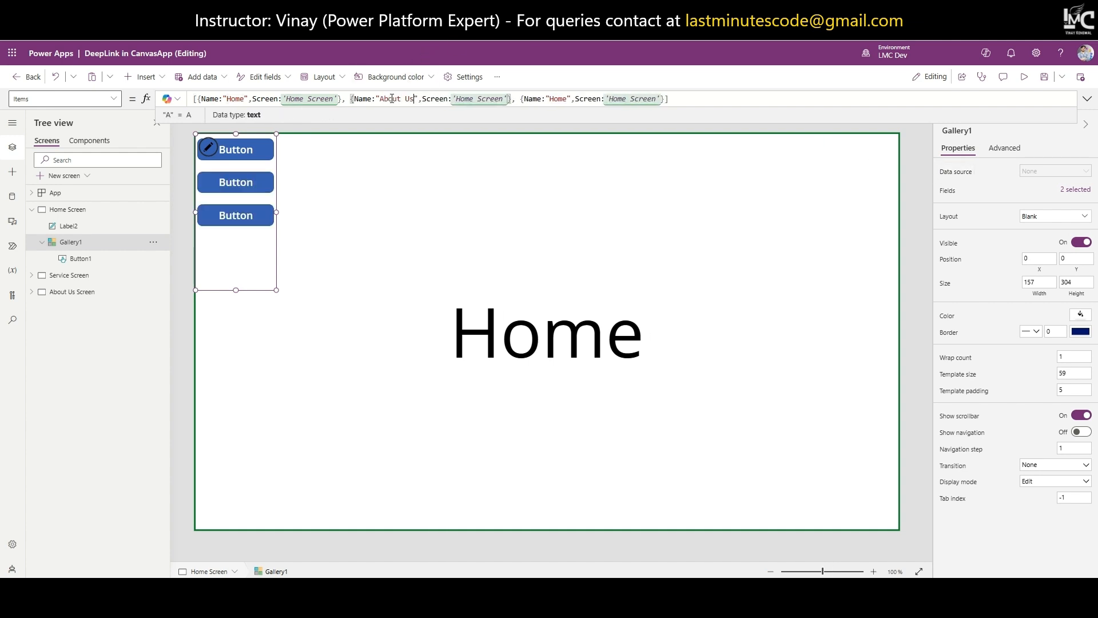
double_click(557, 99)
text(Ser)
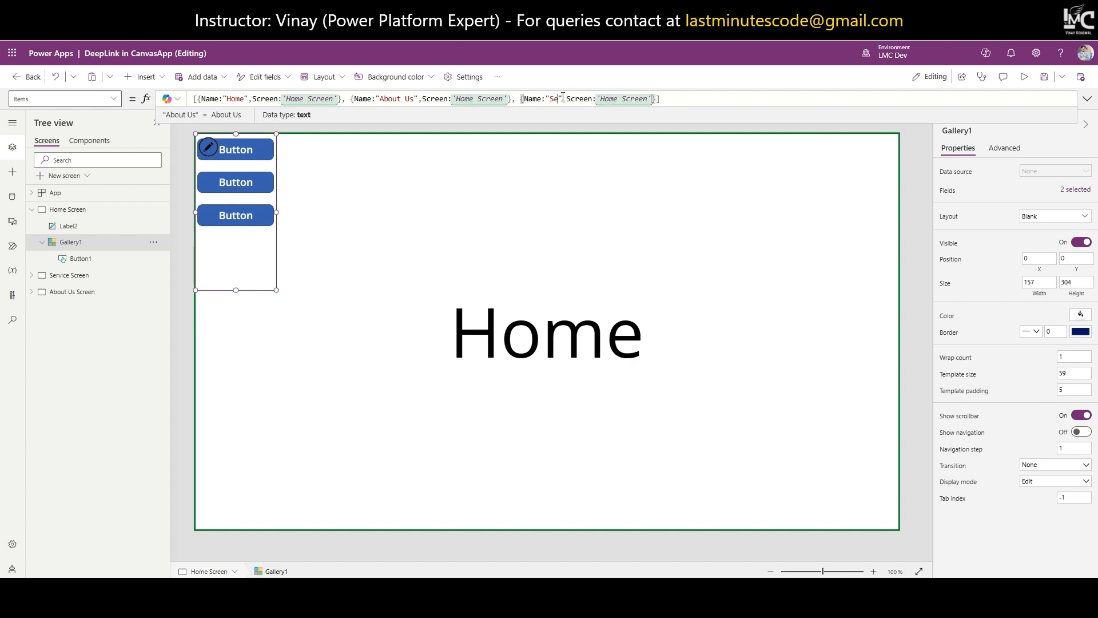
text(vv)
key(BackSpace)
key(BackSpace)
text(vice)
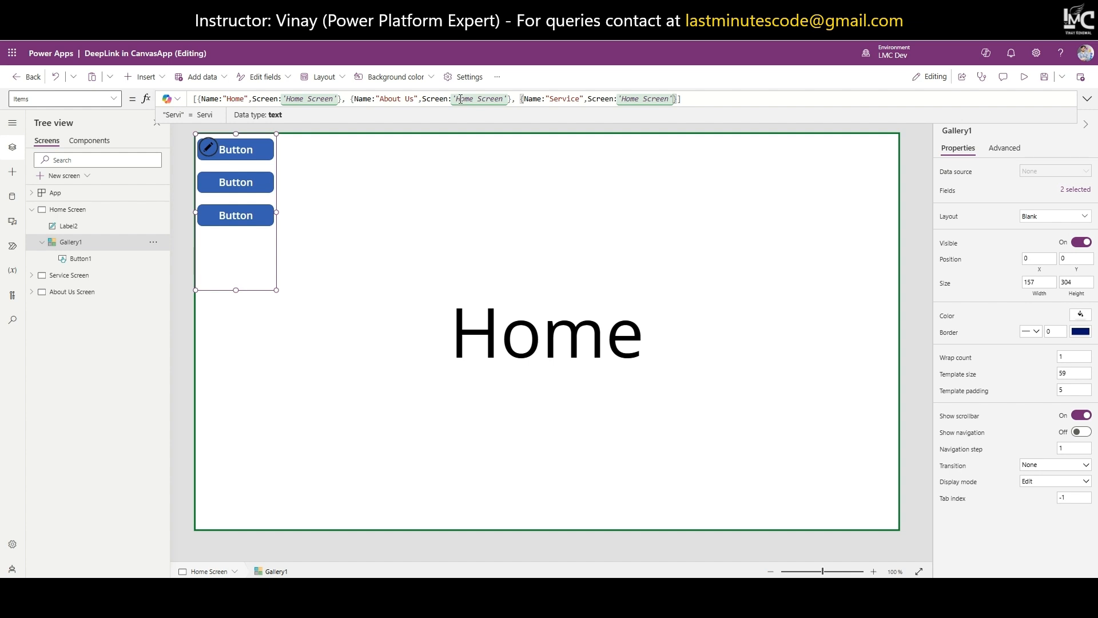
Change the Screen value of the "About Us" record in the gallery's Items formula to 'About Us Screen'
double_click(461, 99)
text(A)
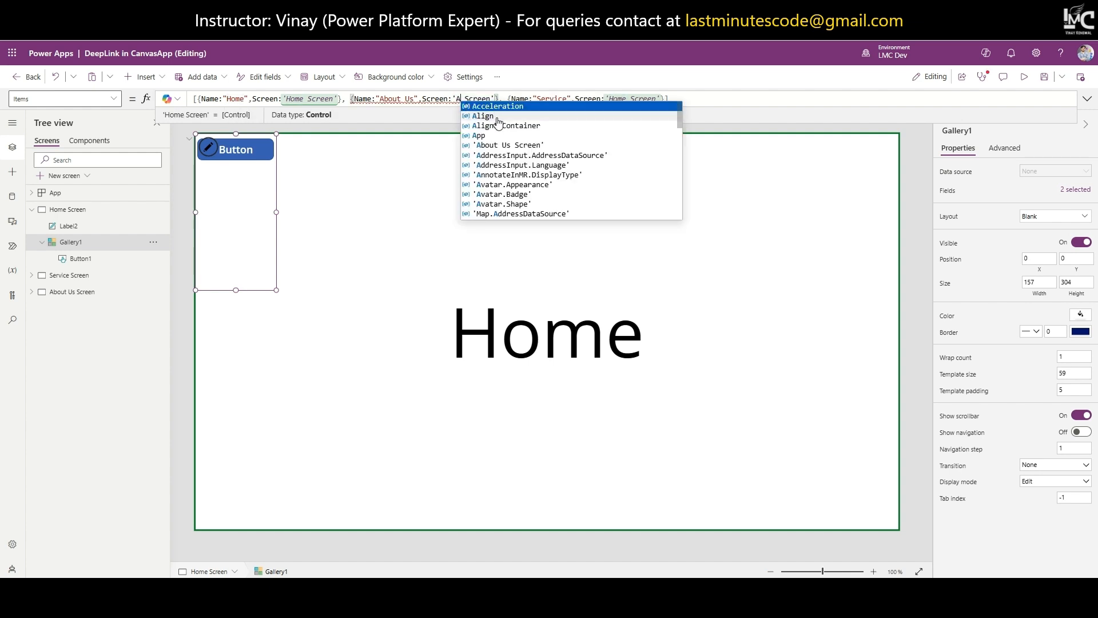
click(569, 145)
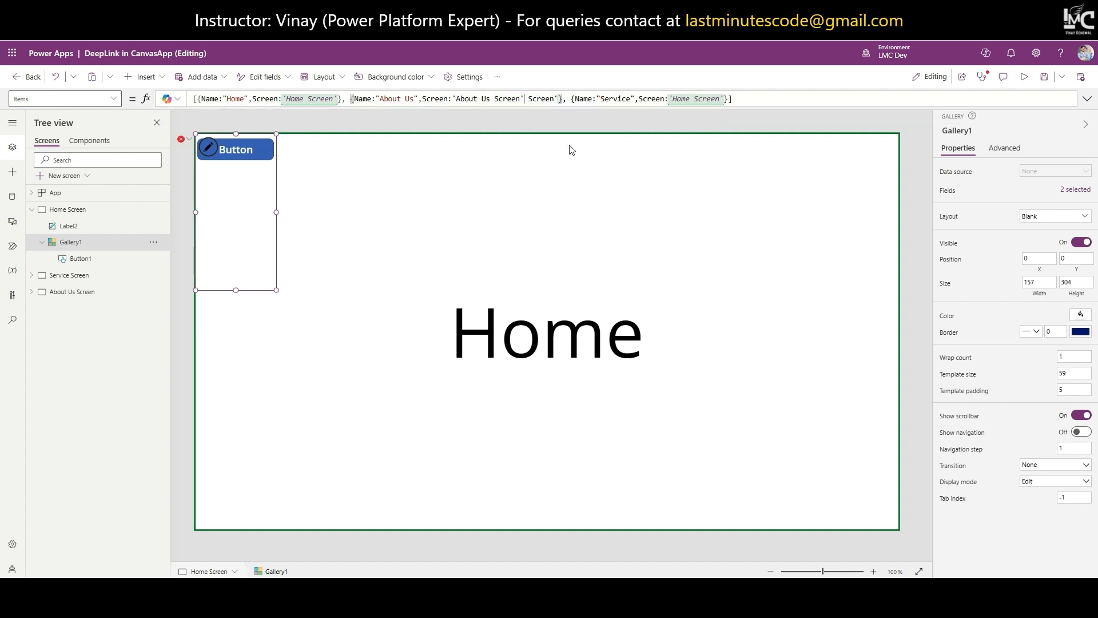
drag(527, 99, 563, 97)
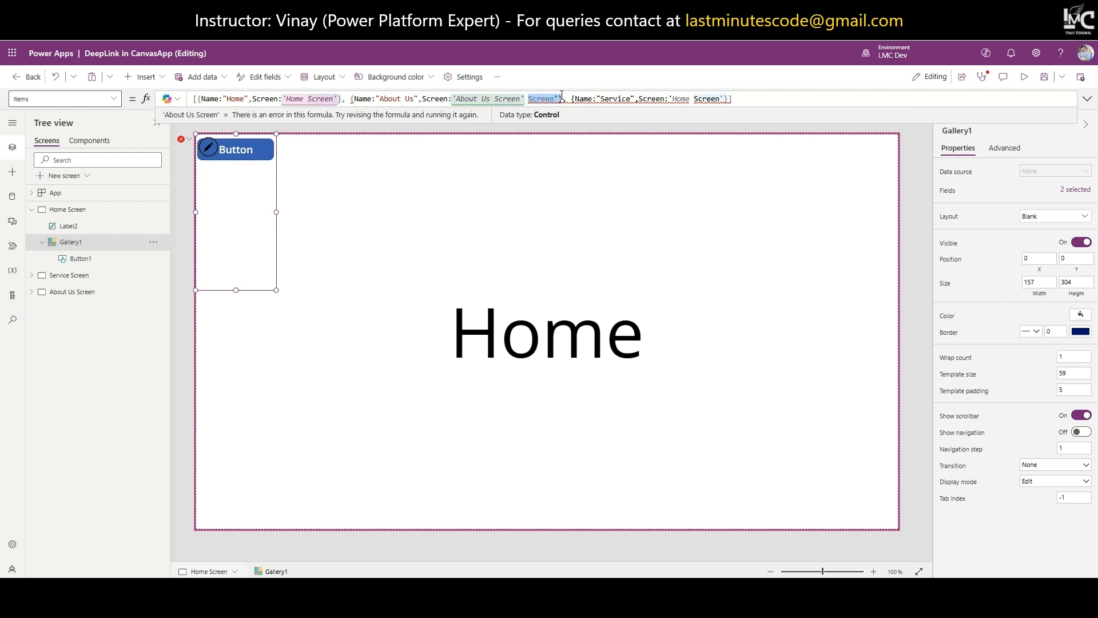
key(Delete)
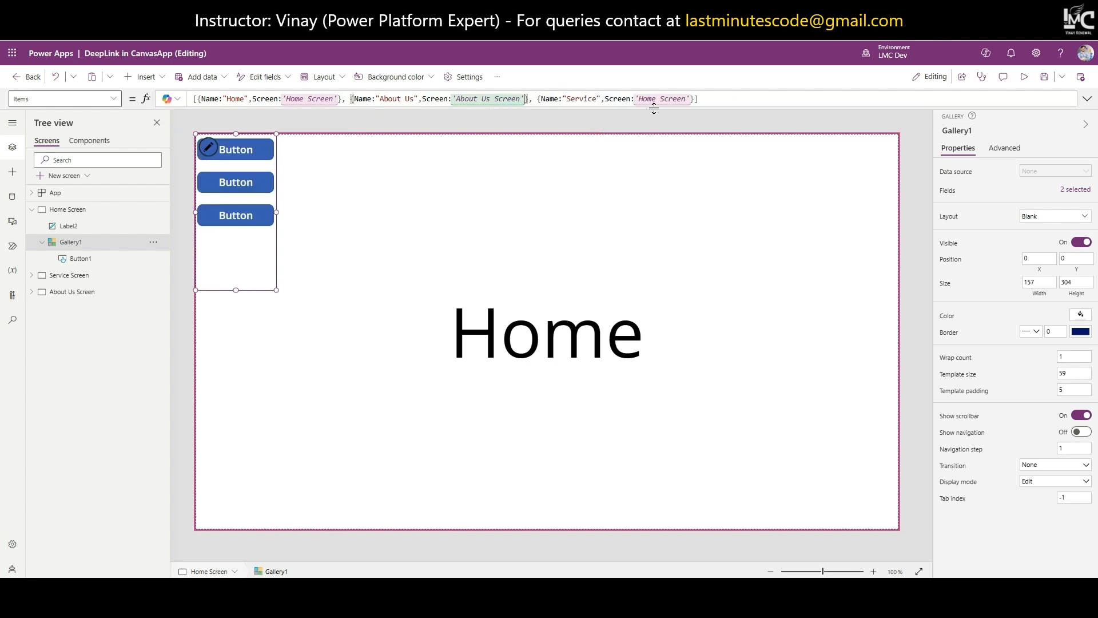
Change the Screen value of the "Service" record in the gallery's Items formula to 'Service Screen'
drag(635, 98, 694, 96)
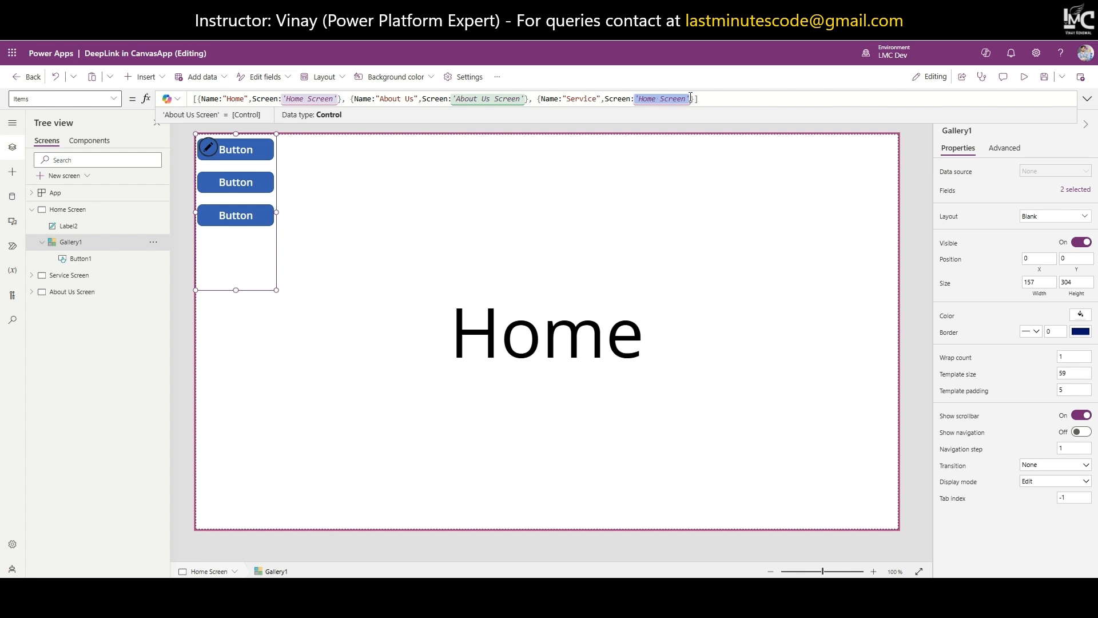
text(Conta)
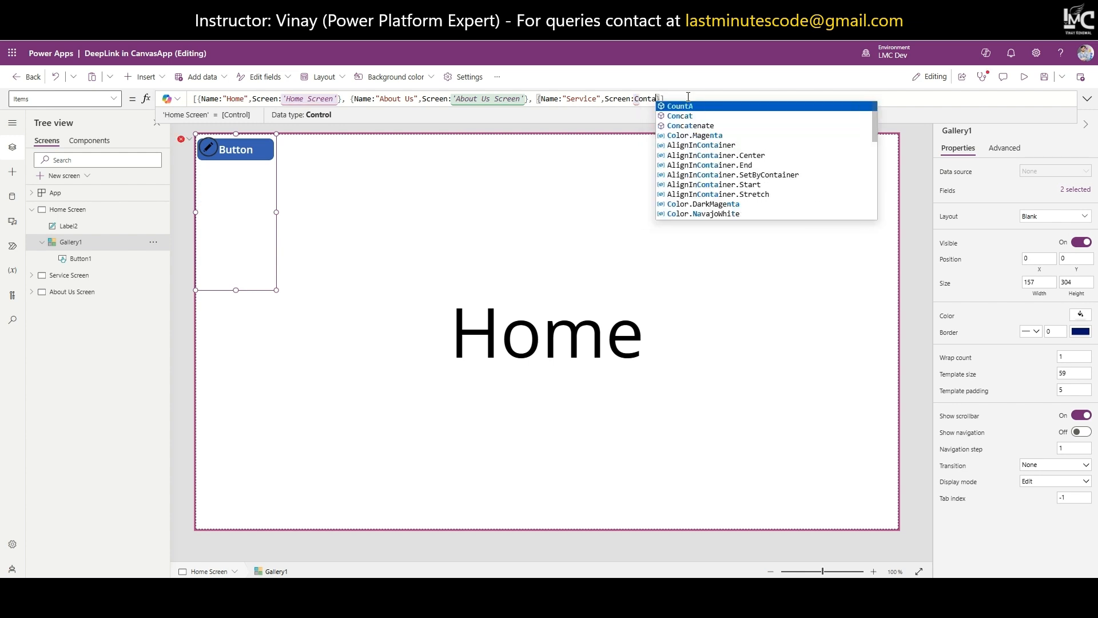
scroll(705, 207, down, 5)
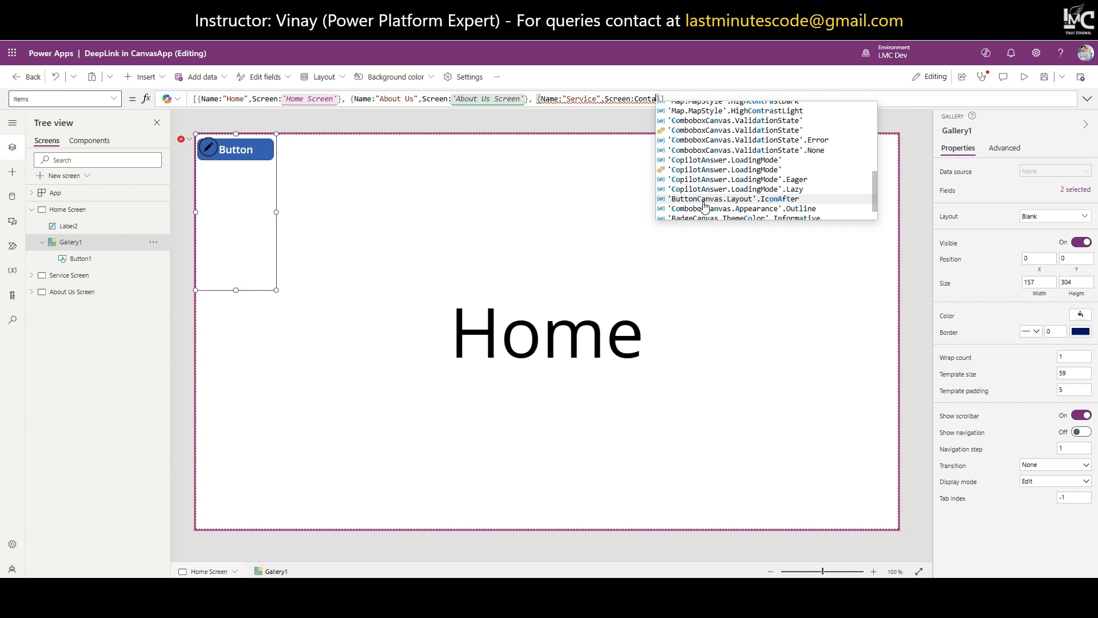
text(ct U)
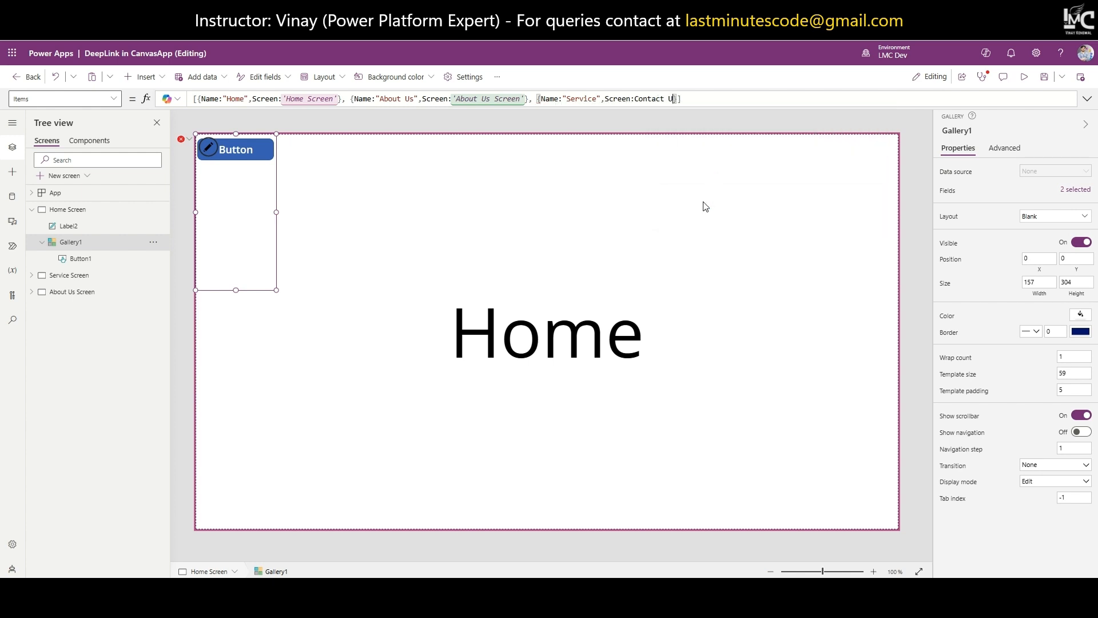
key(BackSpace)
key(BackSpace)
key(BackSpace)
text(Serv)
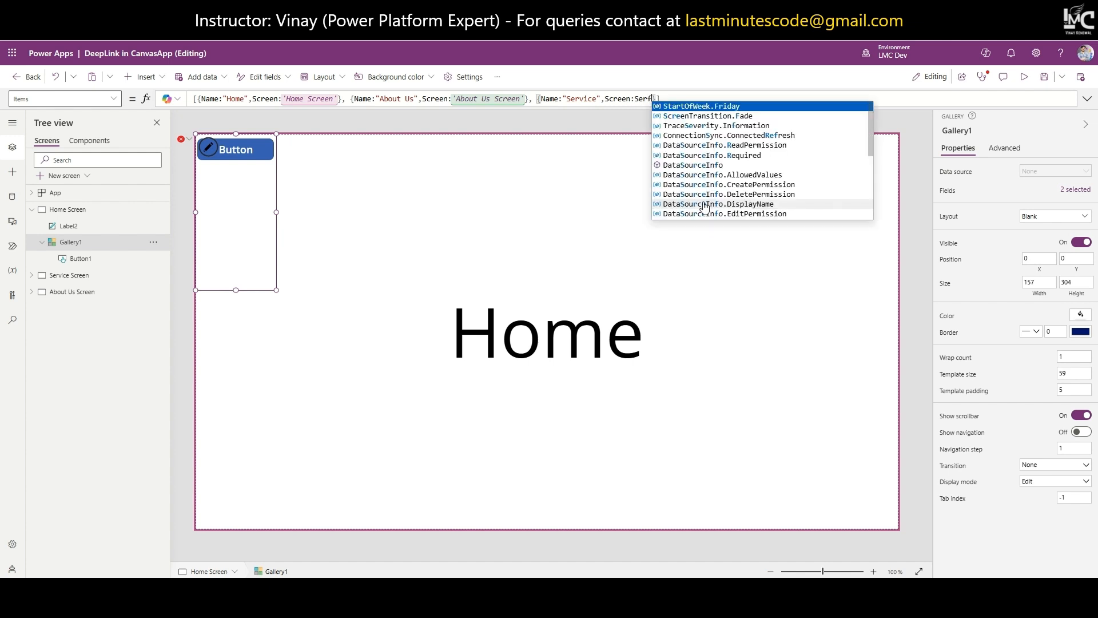
key(Tab)
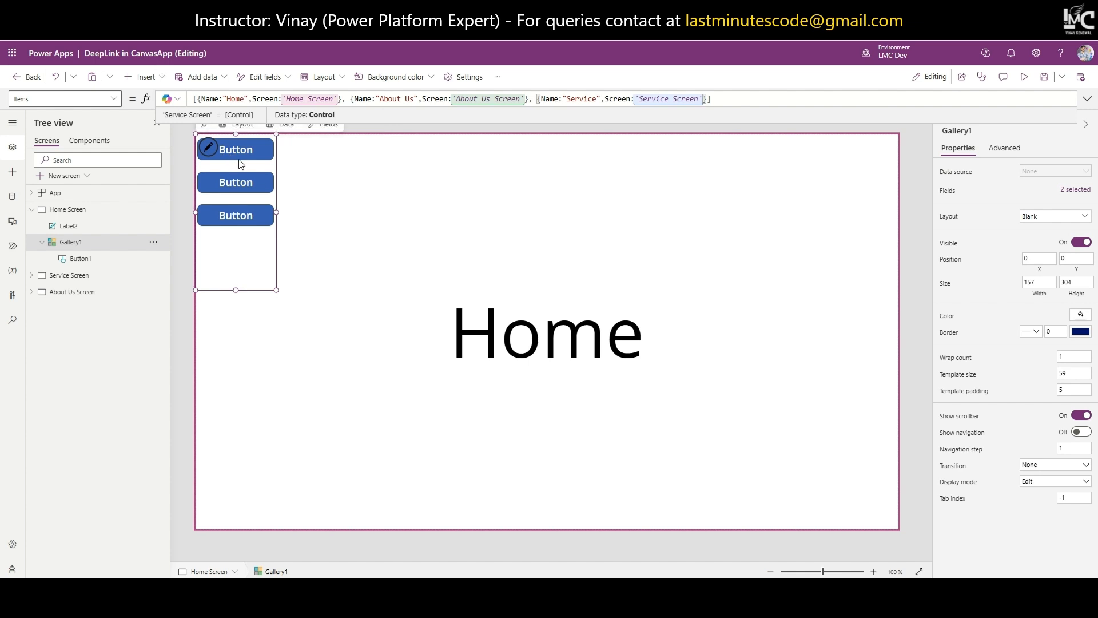
Set the Text property of the button inside the gallery to ThisItem.Name
click(239, 153)
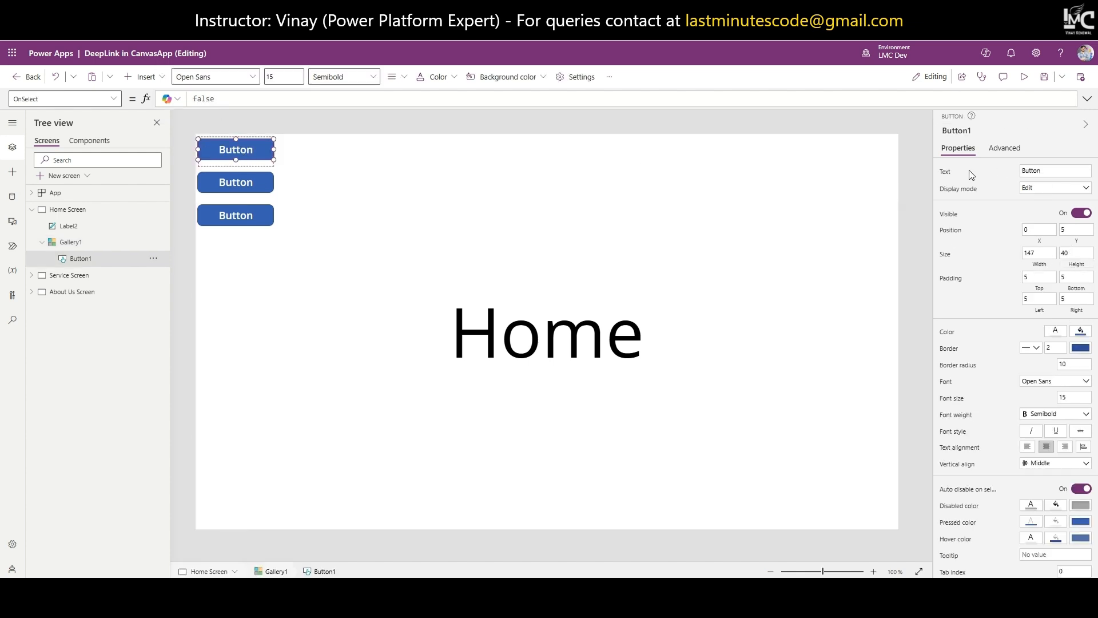
click(946, 173)
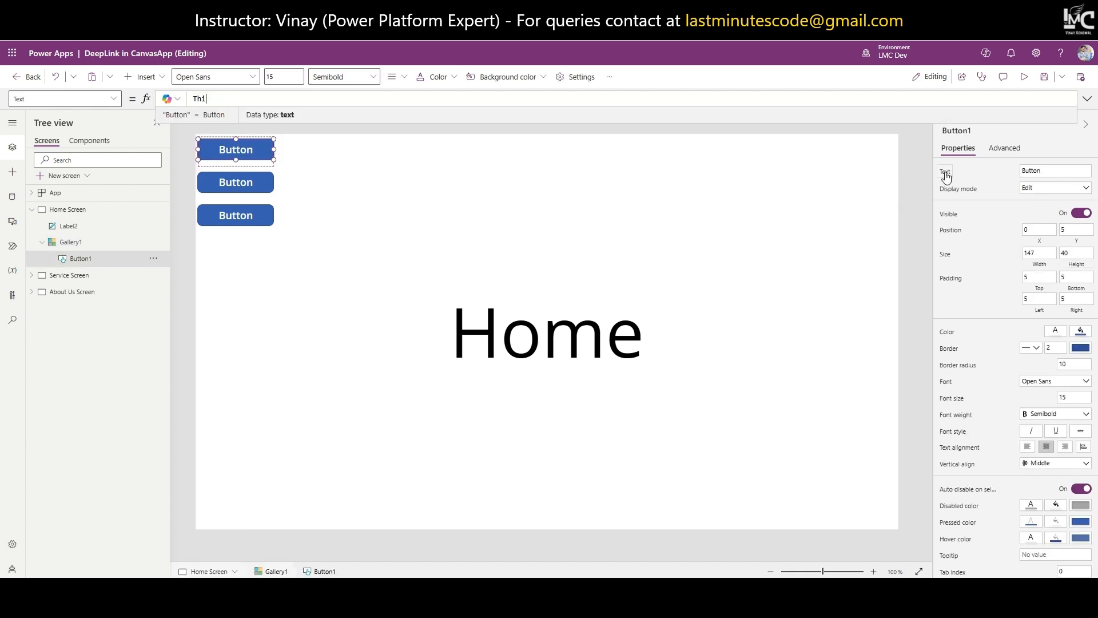
text(ThisItem.Name)
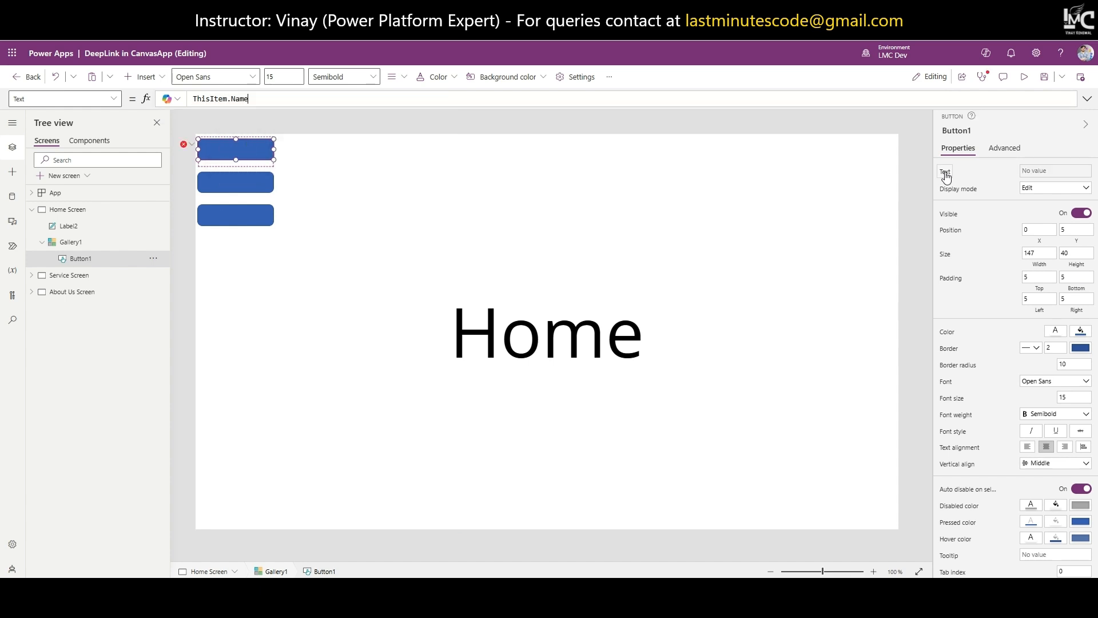
Set the gallery button's OnSelect property to Navigate(ThisItem.Screen,ScreenTransition.Fade)
click(1007, 147)
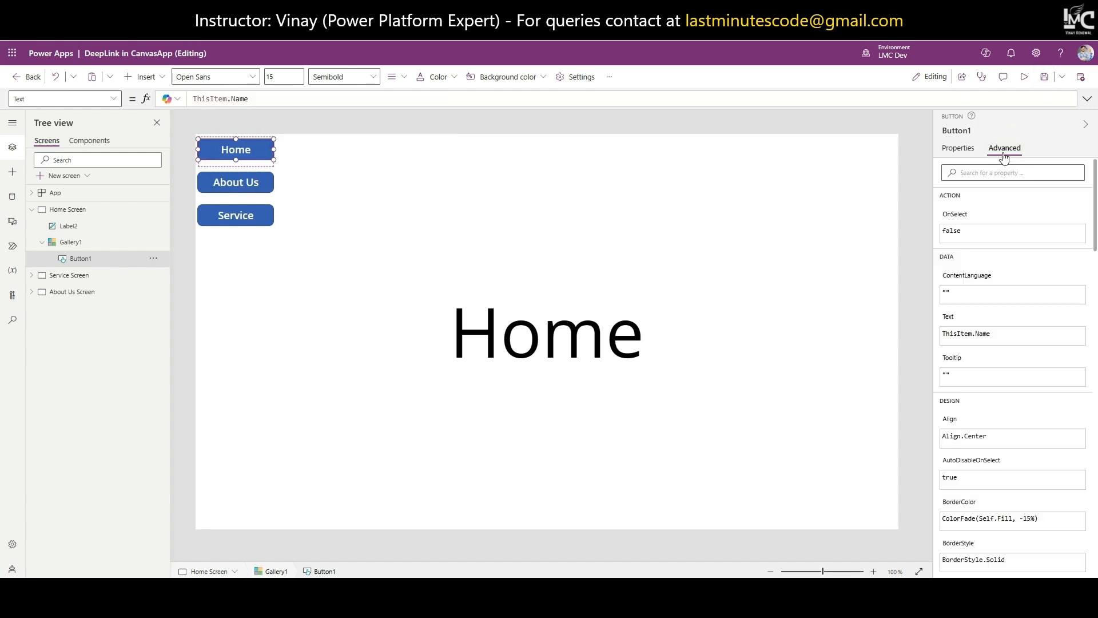
click(969, 219)
key(ctrl+a)
text(Navigate)
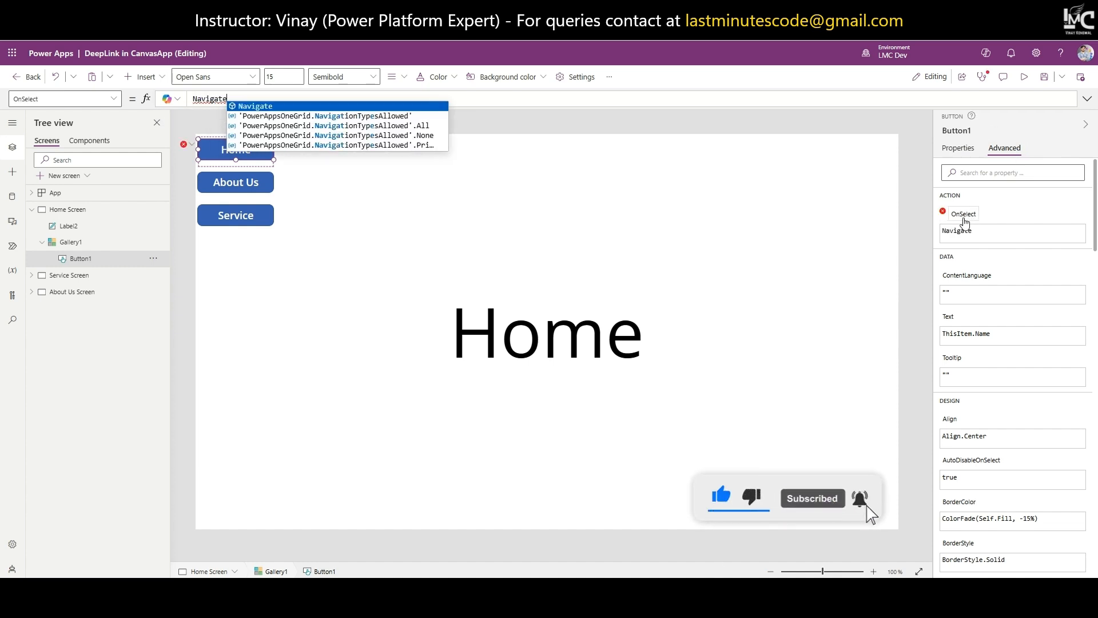
text((Thsi)
key(Down)
key(Down)
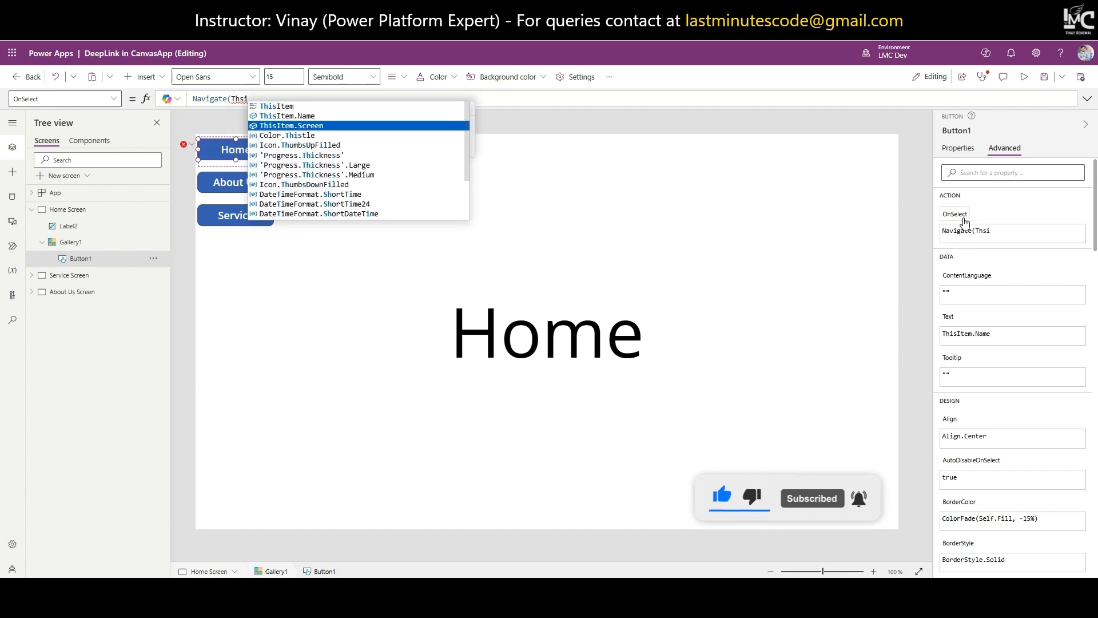
key(Tab)
text(,ScreenTransition.Fade)
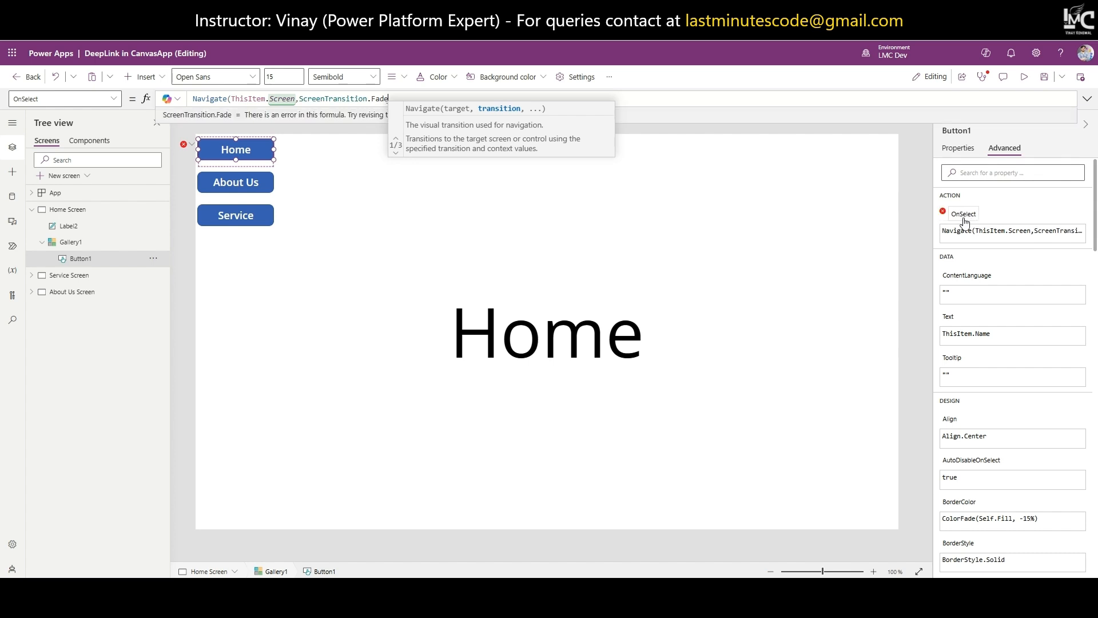
text())
Copy the navigation gallery from the Home Screen onto the Service Screen and the About Us Screen
click(266, 247)
click(63, 276)
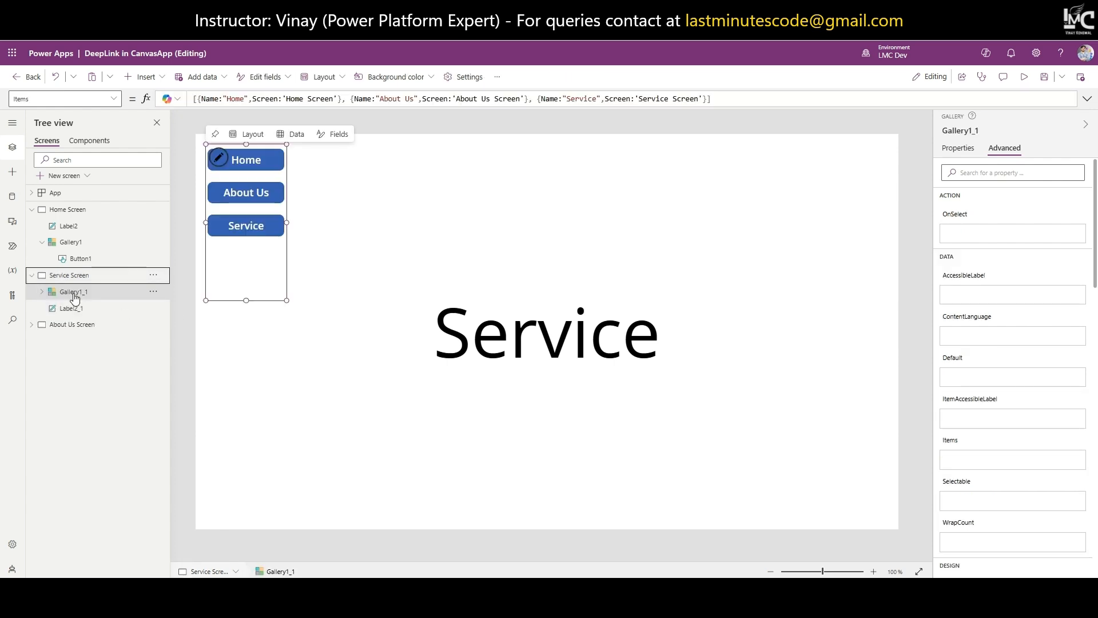
click(89, 325)
key(ctrl+v)
Preview the app from the Home Screen and test the Home, About Us and Service navigation buttons
click(90, 210)
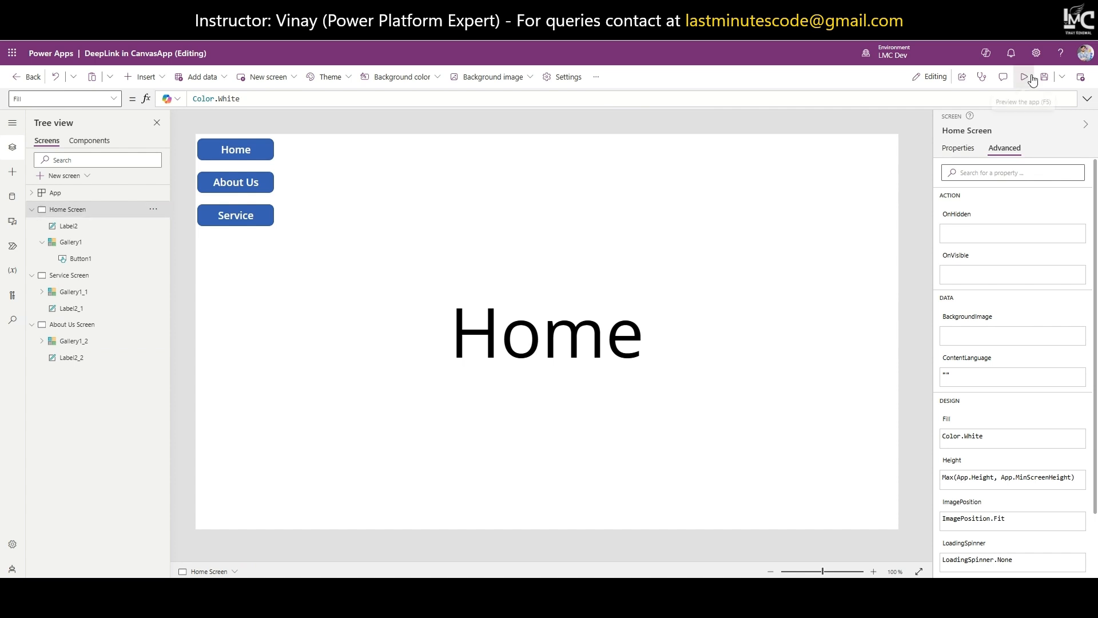
click(1024, 77)
click(197, 152)
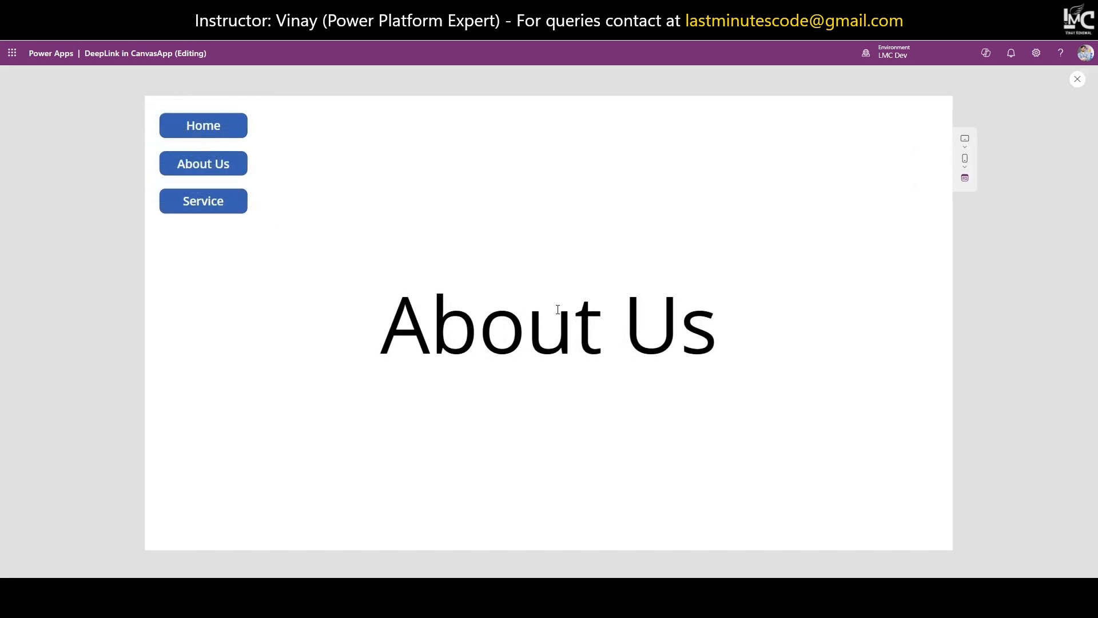
click(213, 206)
click(185, 122)
click(214, 153)
click(210, 197)
click(223, 128)
click(209, 194)
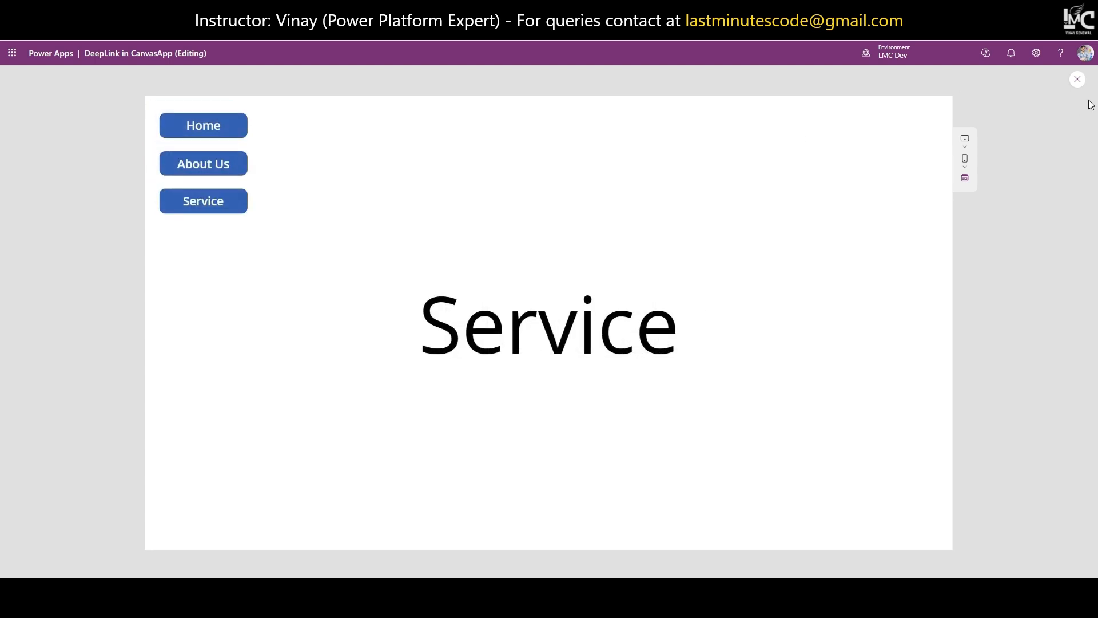
click(1079, 81)
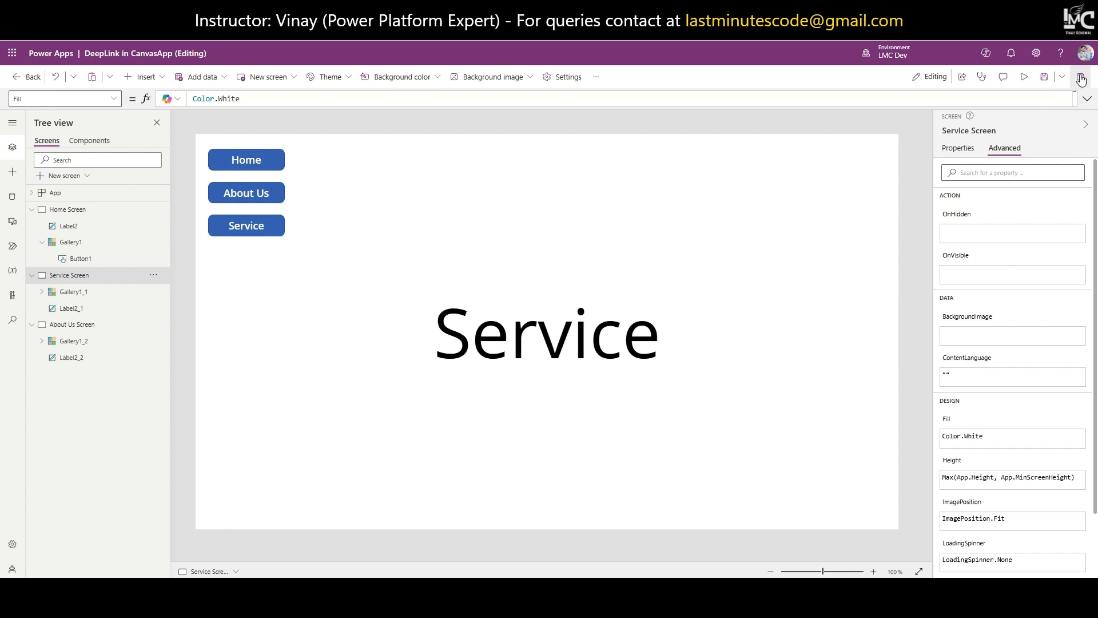
Save and publish the current version of the app, and reload the published app in the player
click(1046, 80)
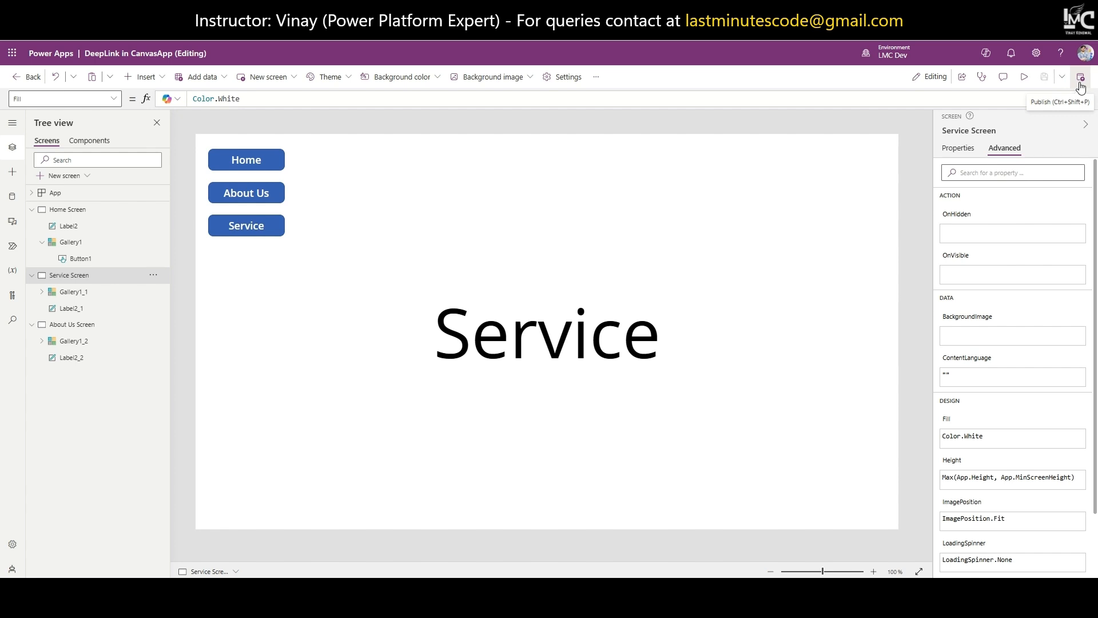
click(1080, 79)
click(572, 422)
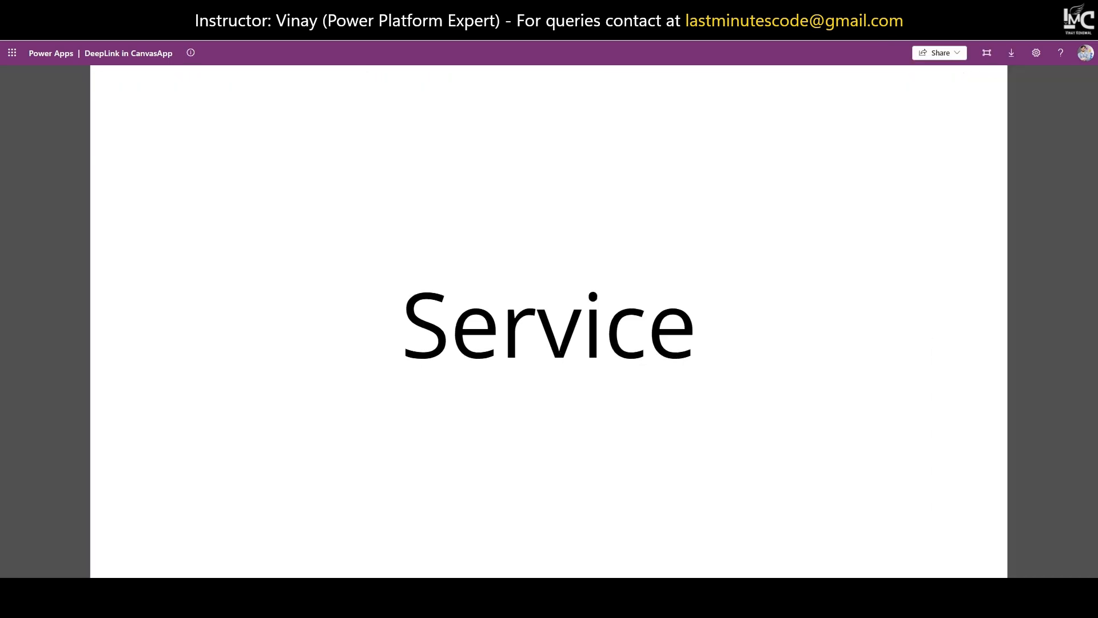
key(Return)
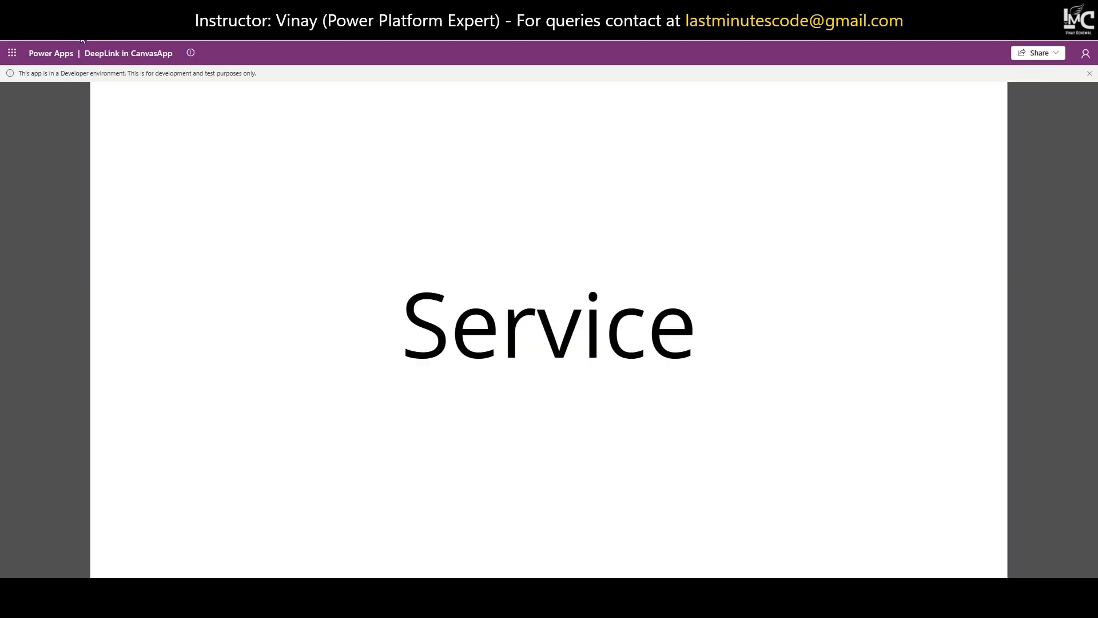
click(1088, 73)
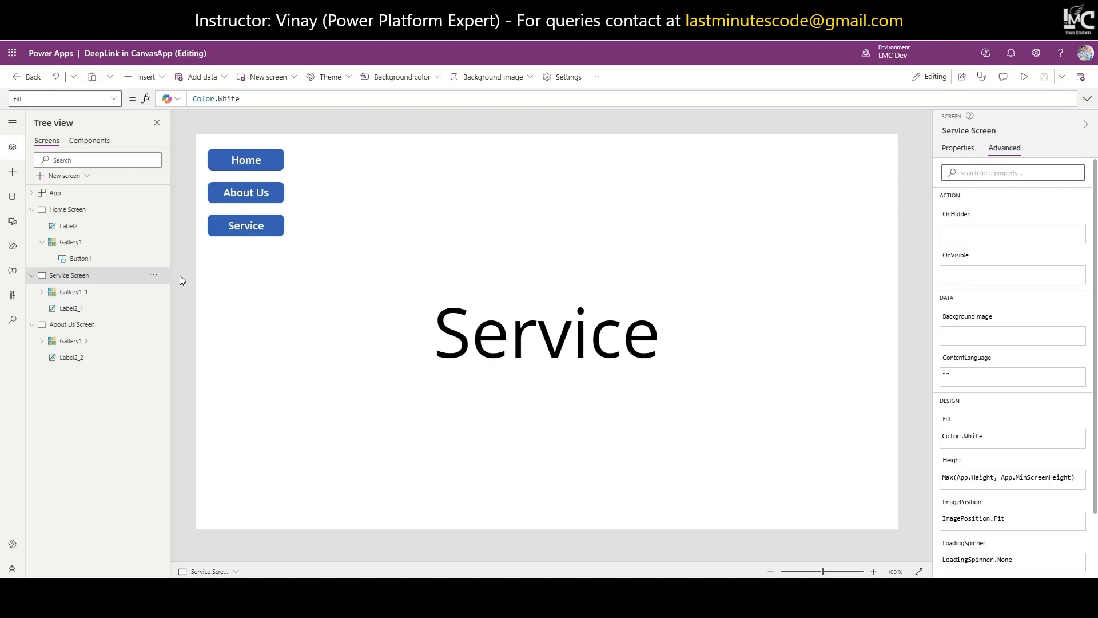
Review the Items formula of the Service Screen's gallery and the Text and OnSelect formulas of its button
click(235, 264)
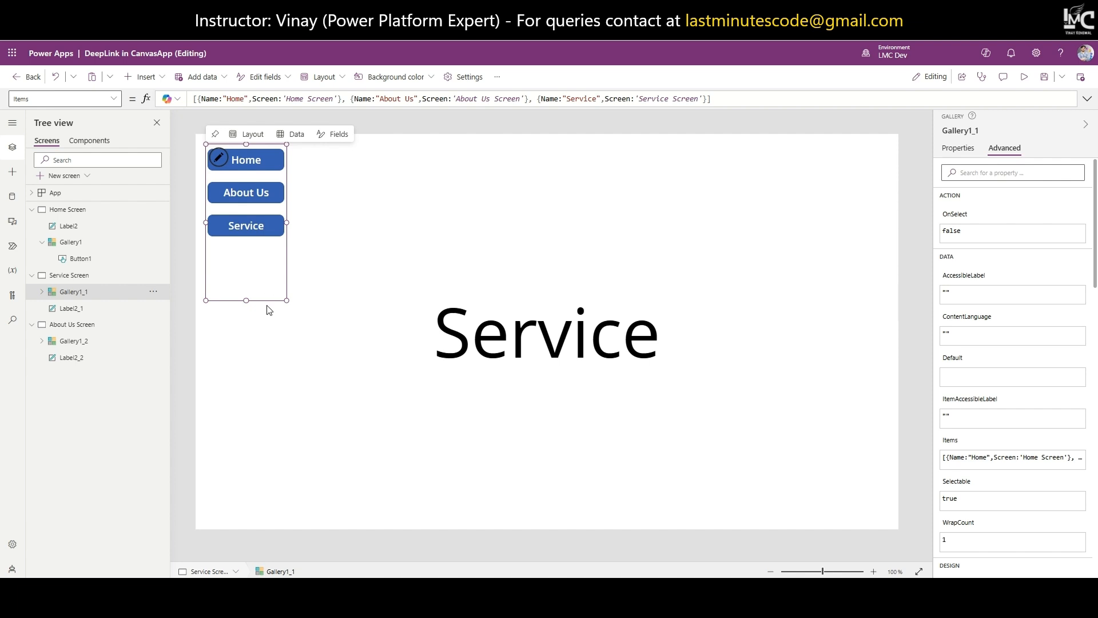
click(721, 102)
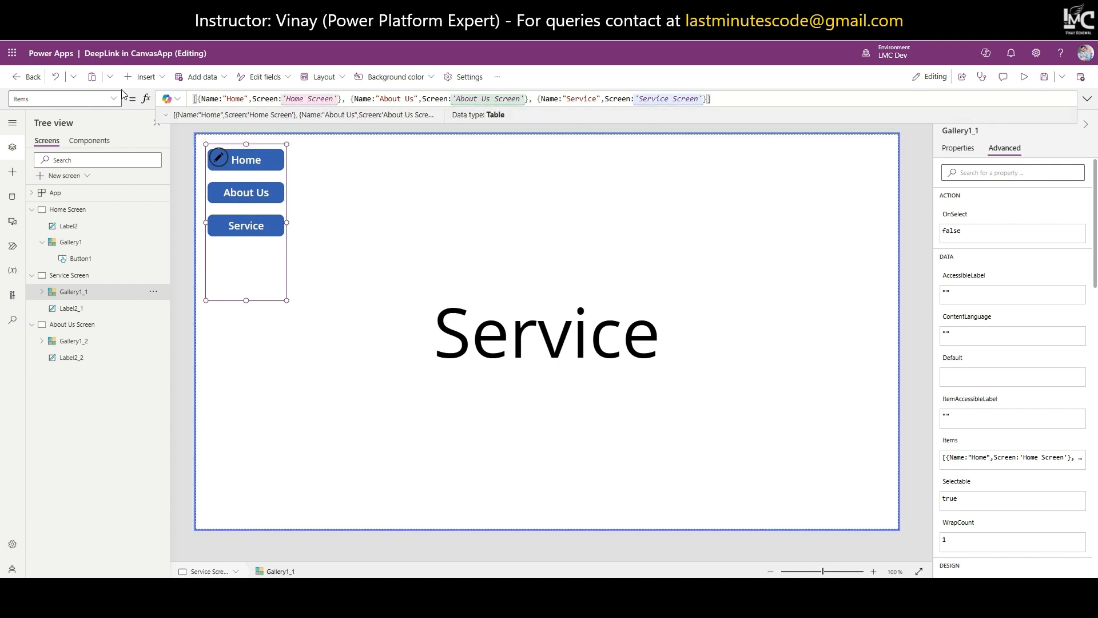
click(166, 115)
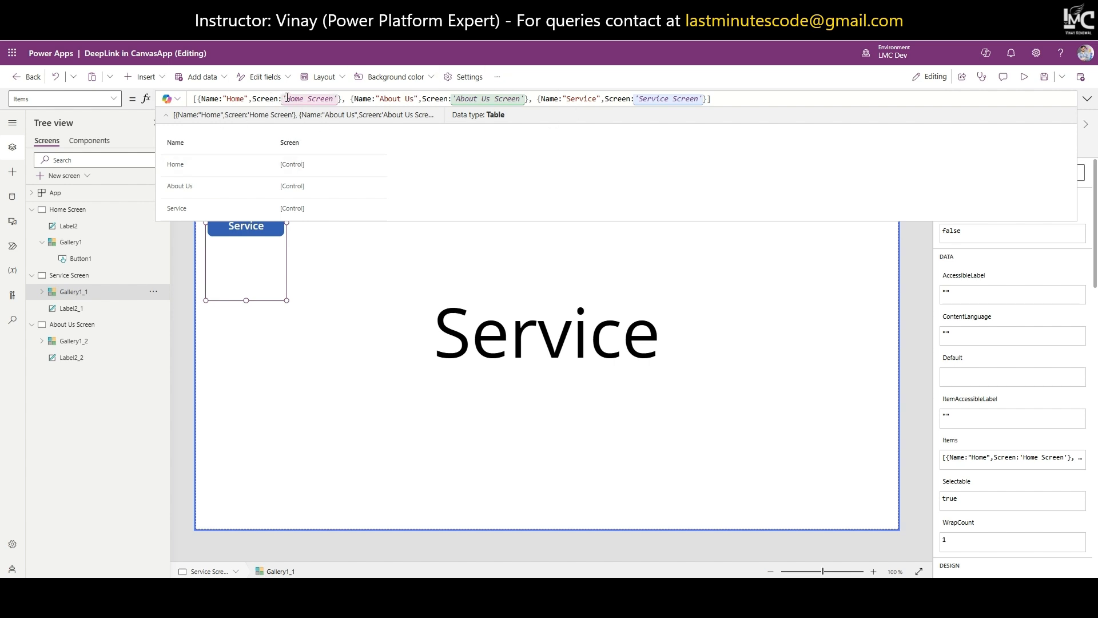
click(1087, 98)
click(1087, 100)
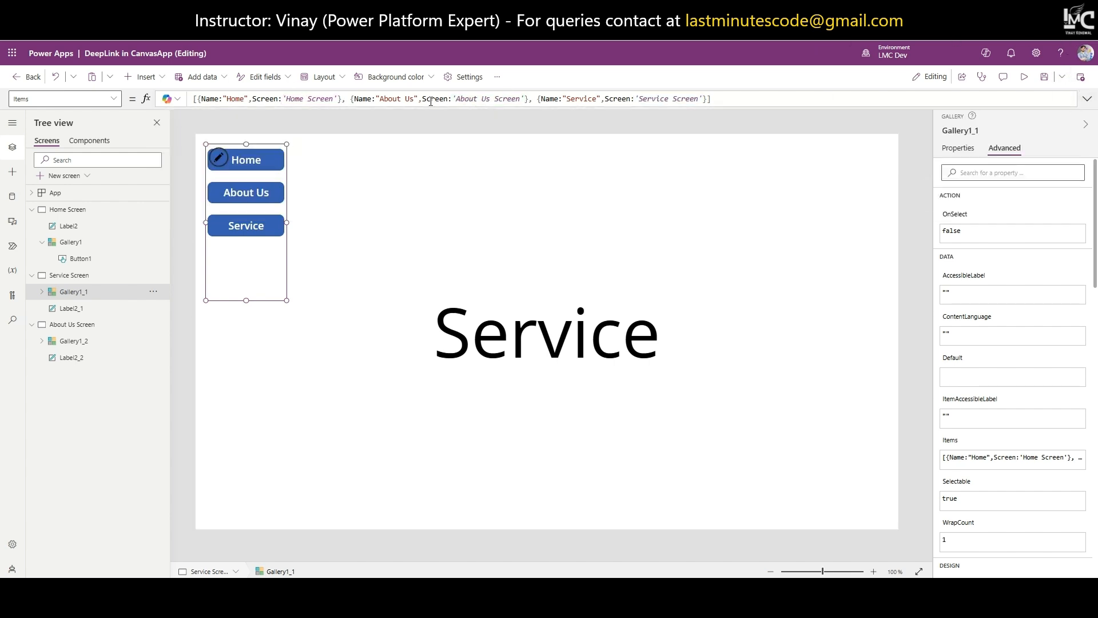
click(259, 162)
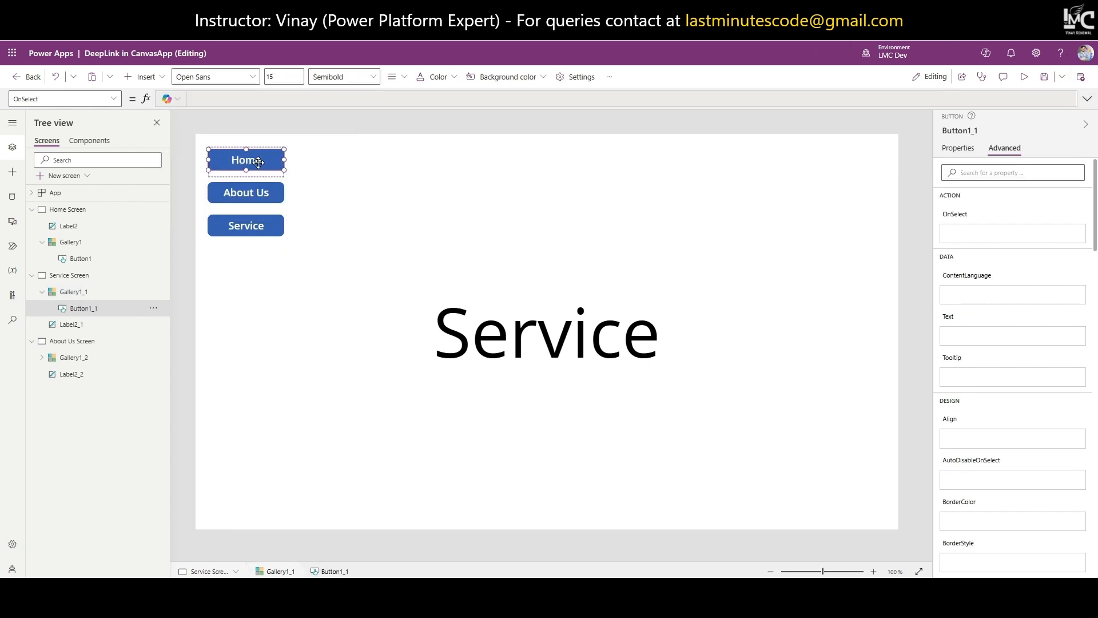
click(956, 148)
click(947, 175)
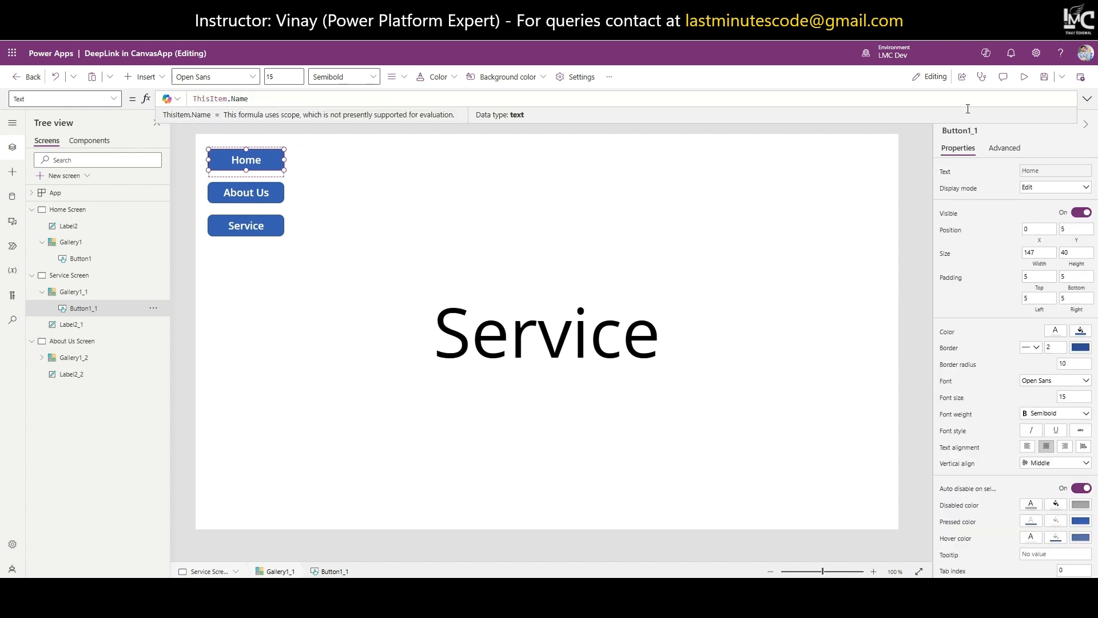
click(1004, 148)
click(953, 215)
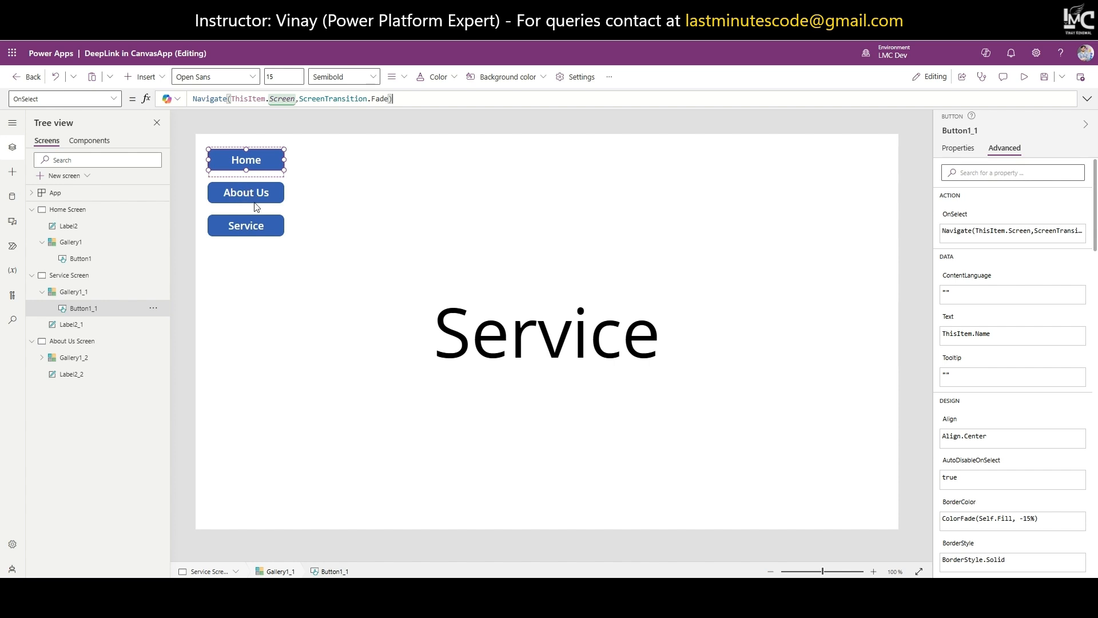
Make the fill of the Service Screen's gallery button transparent
click(971, 149)
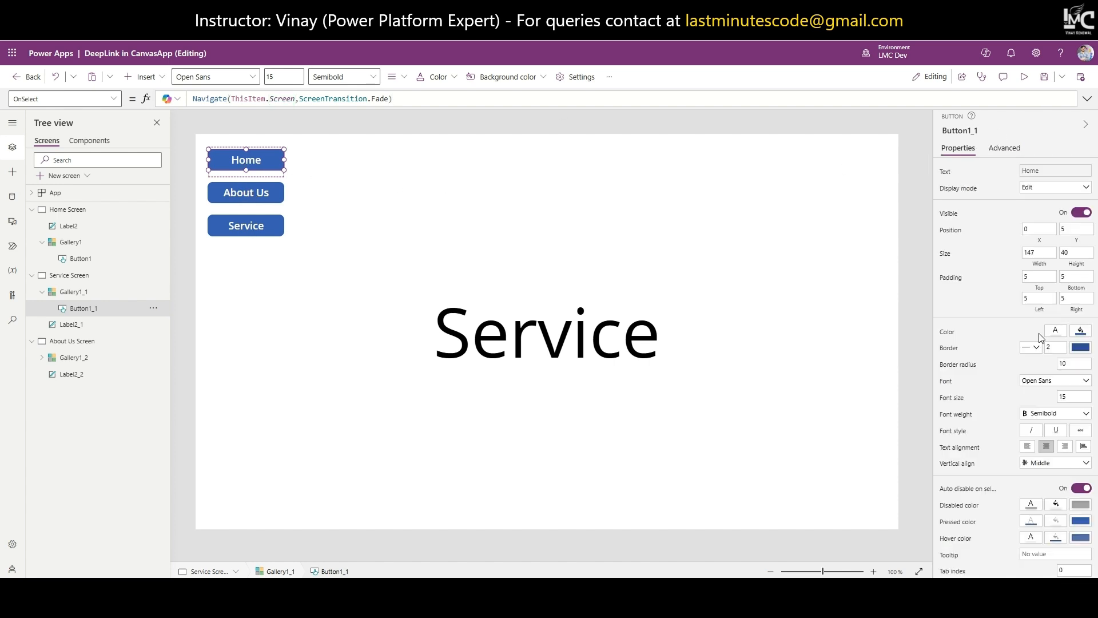
click(1081, 332)
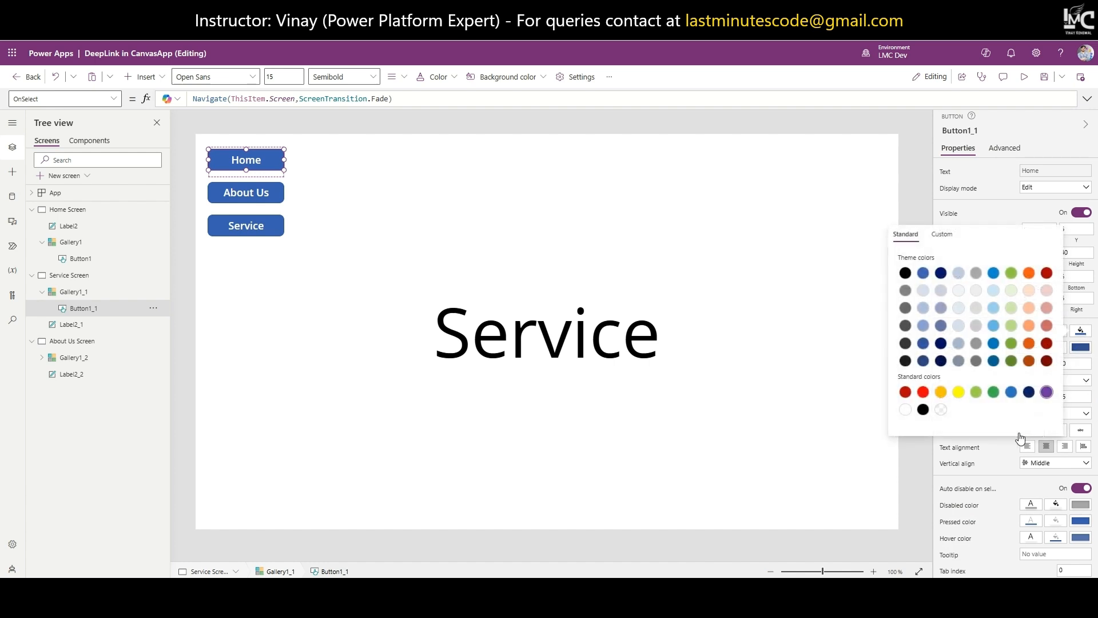
click(941, 409)
click(1081, 330)
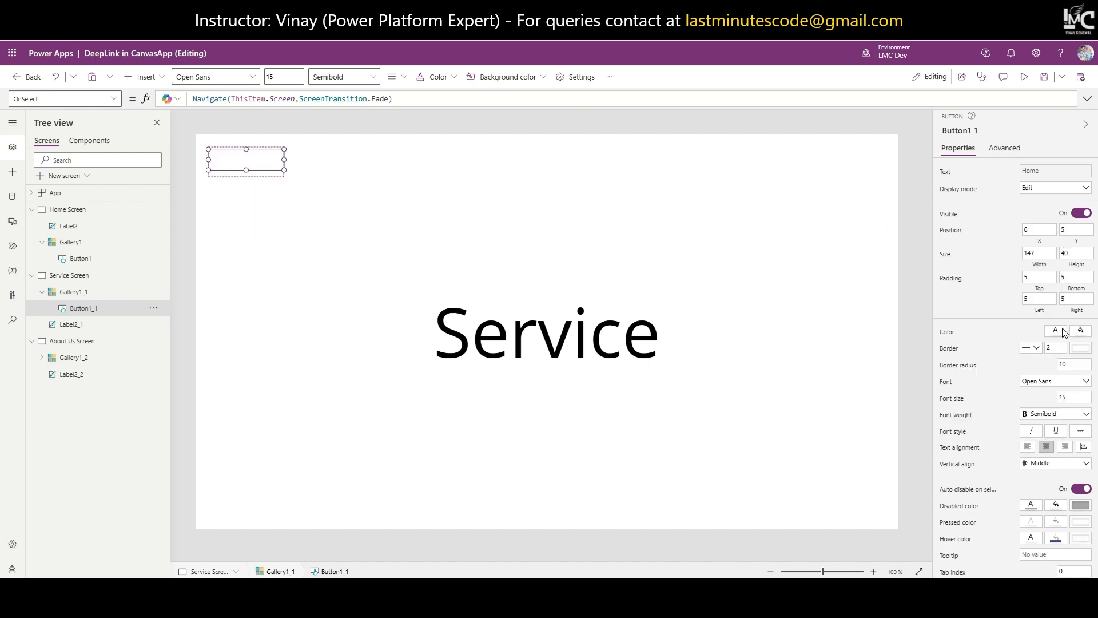
Give the Service Screen's gallery button dark grey text and align the text to the left
click(1055, 330)
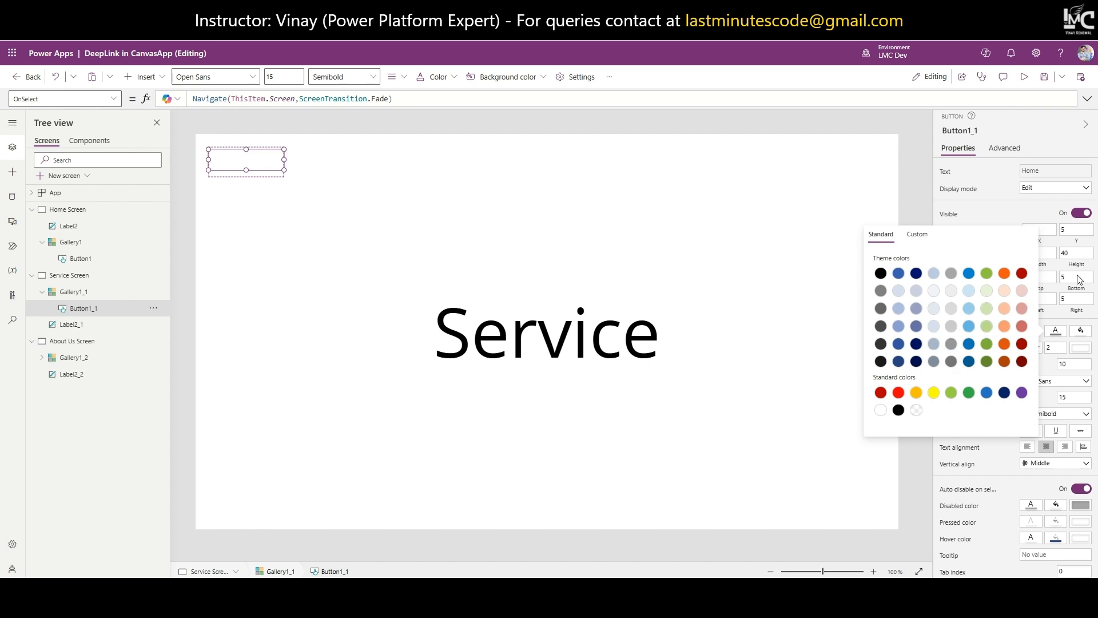
click(951, 361)
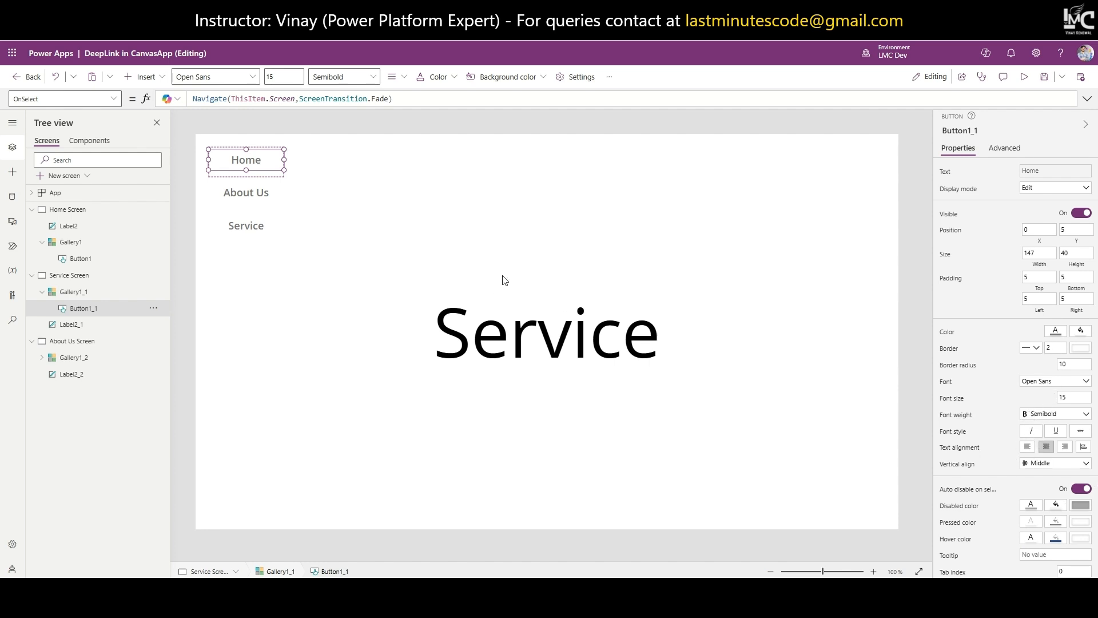
click(1027, 447)
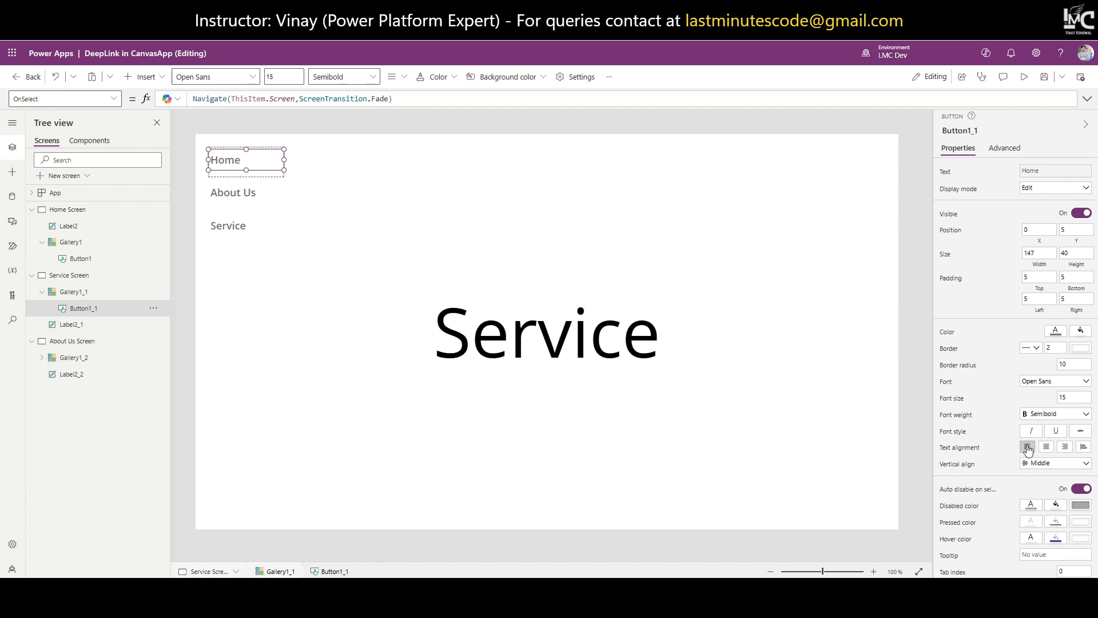
Move the navigation gallery into the upper-left corner of the Service Screen's canvas and save the app
click(252, 282)
drag(247, 176, 238, 123)
click(377, 197)
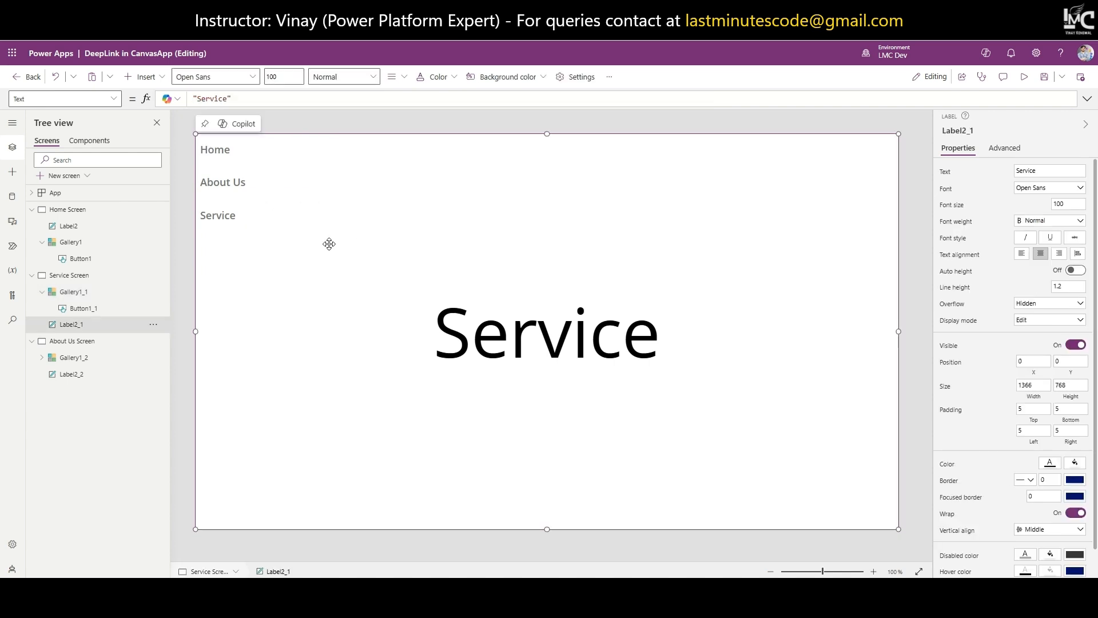
click(914, 207)
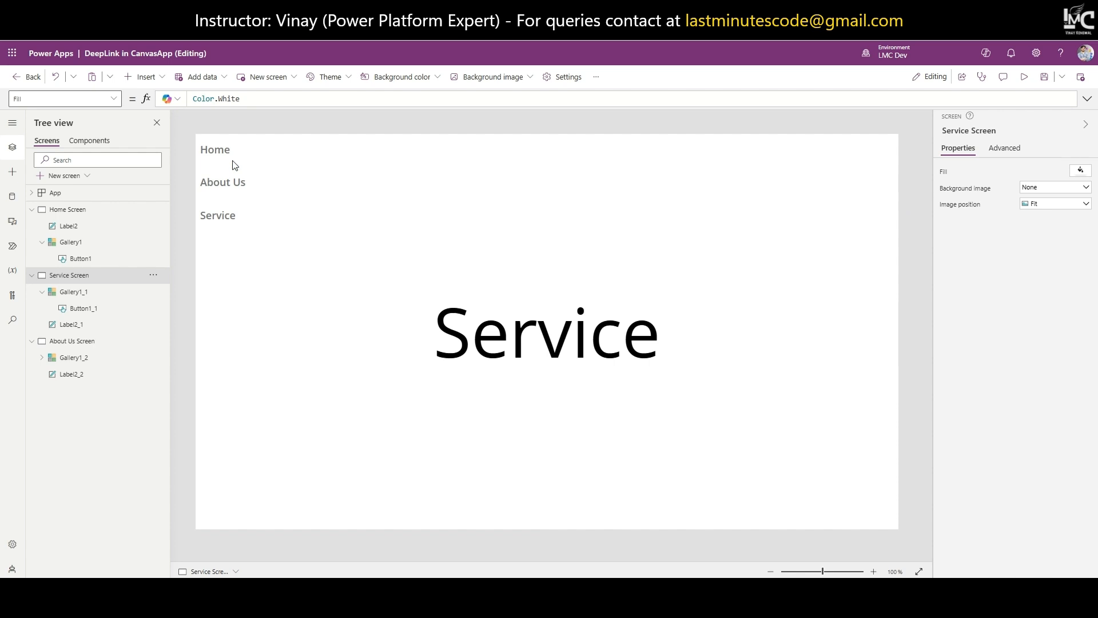
click(1044, 77)
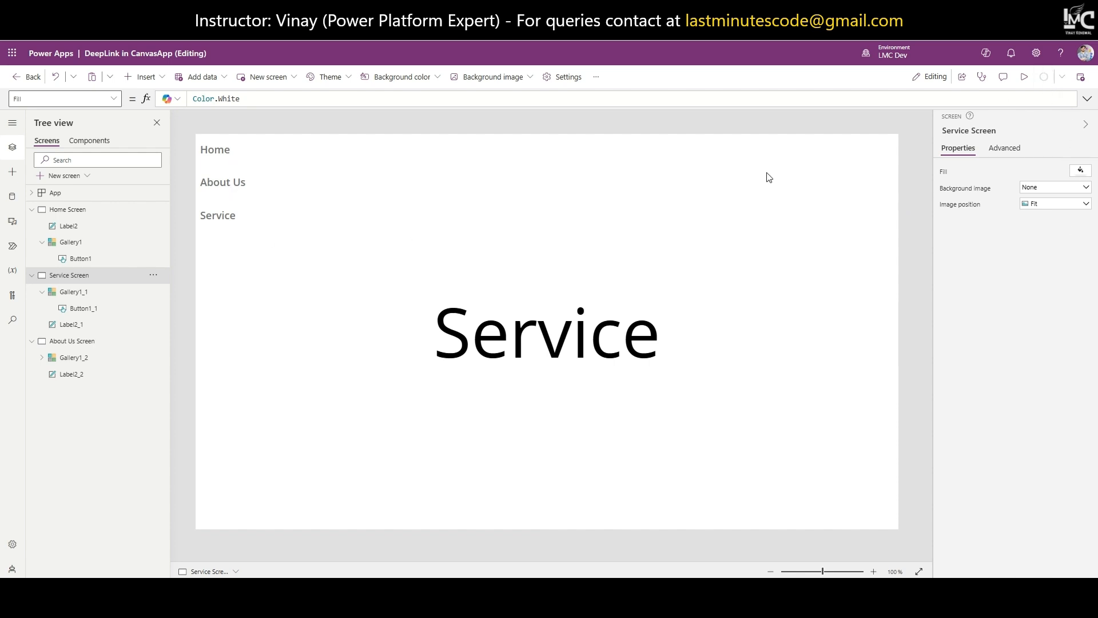